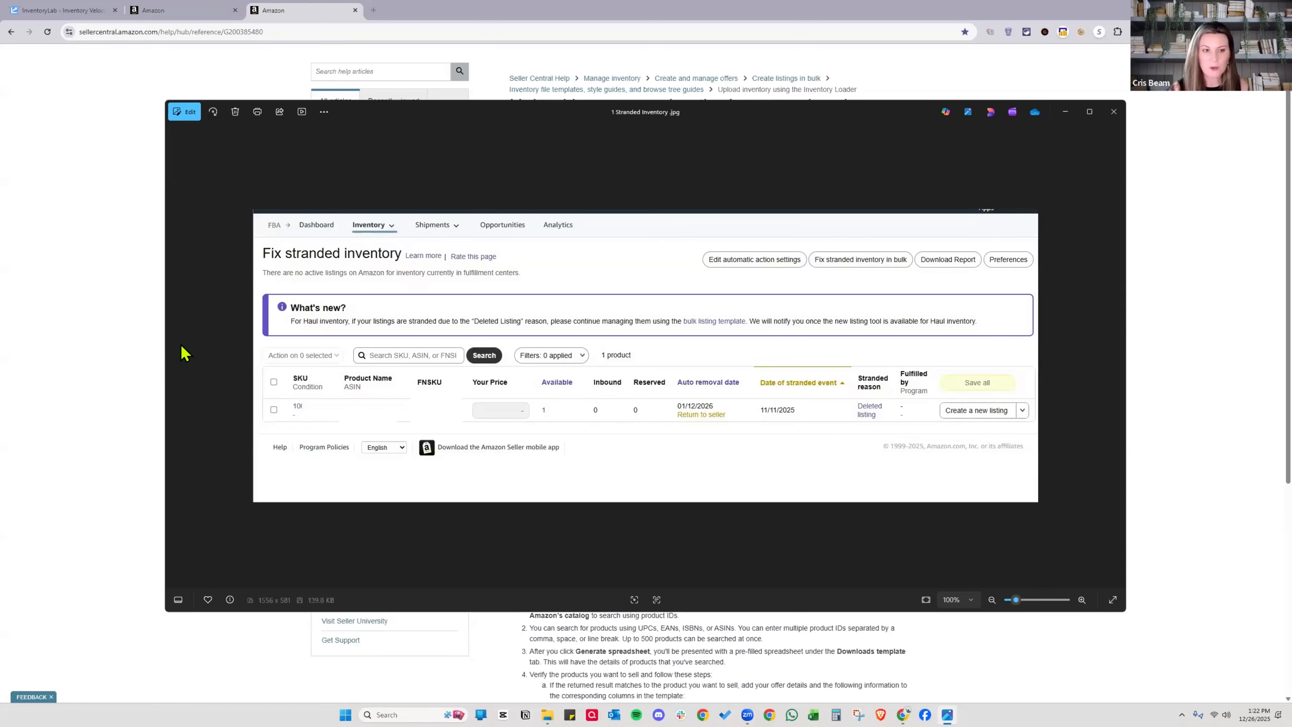
- Review the saved screenshots of the Fix stranded inventory page and the SKU already used in catalog error
key("Right")
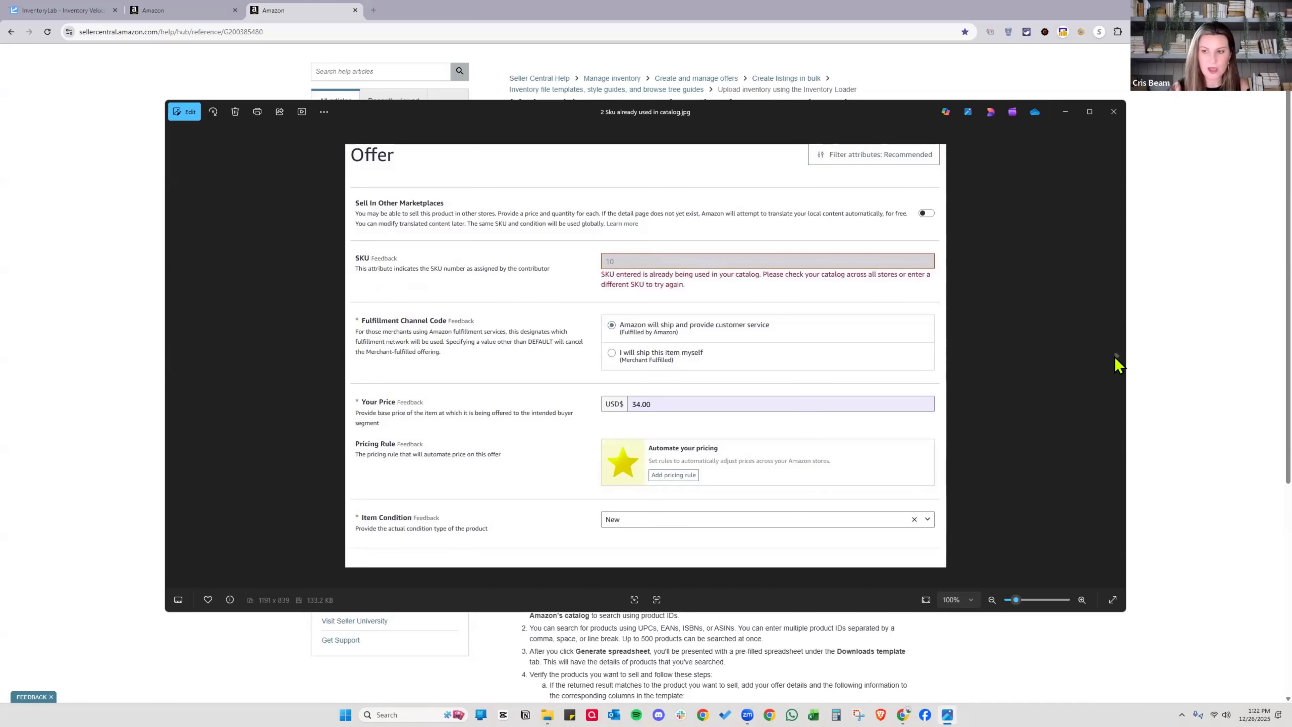
key("Left")
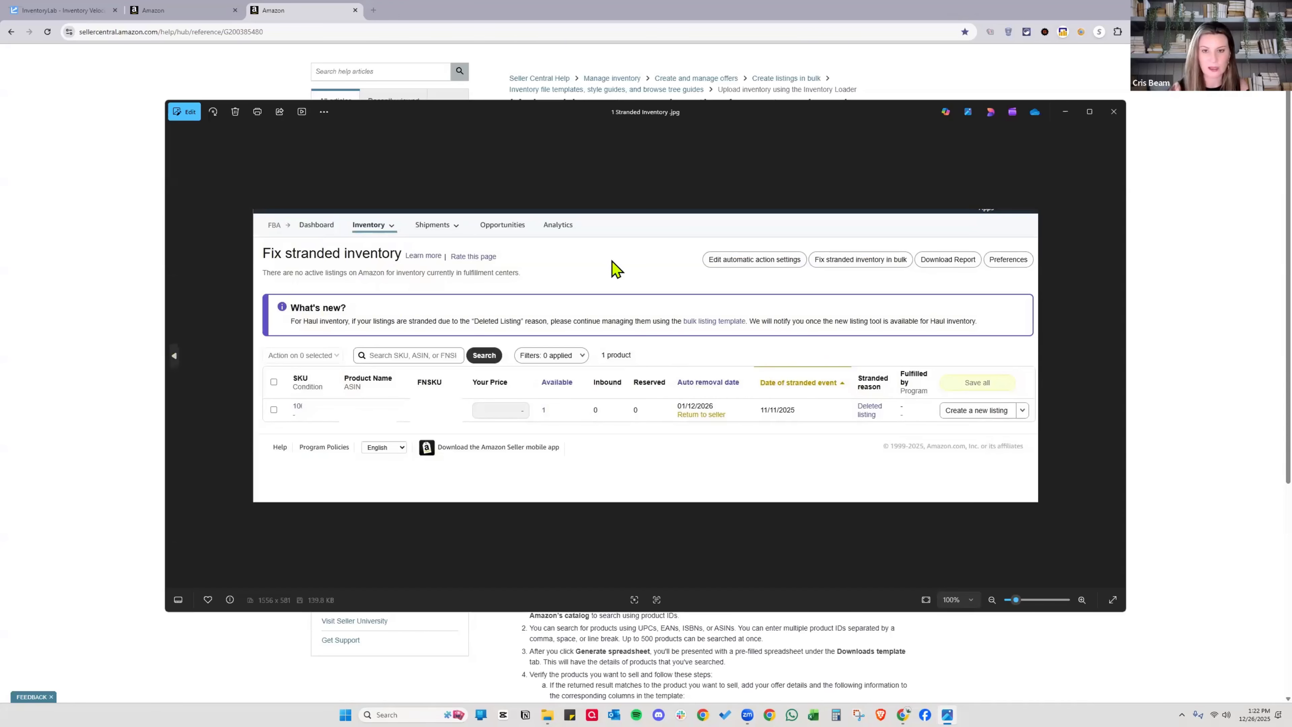
key("Right")
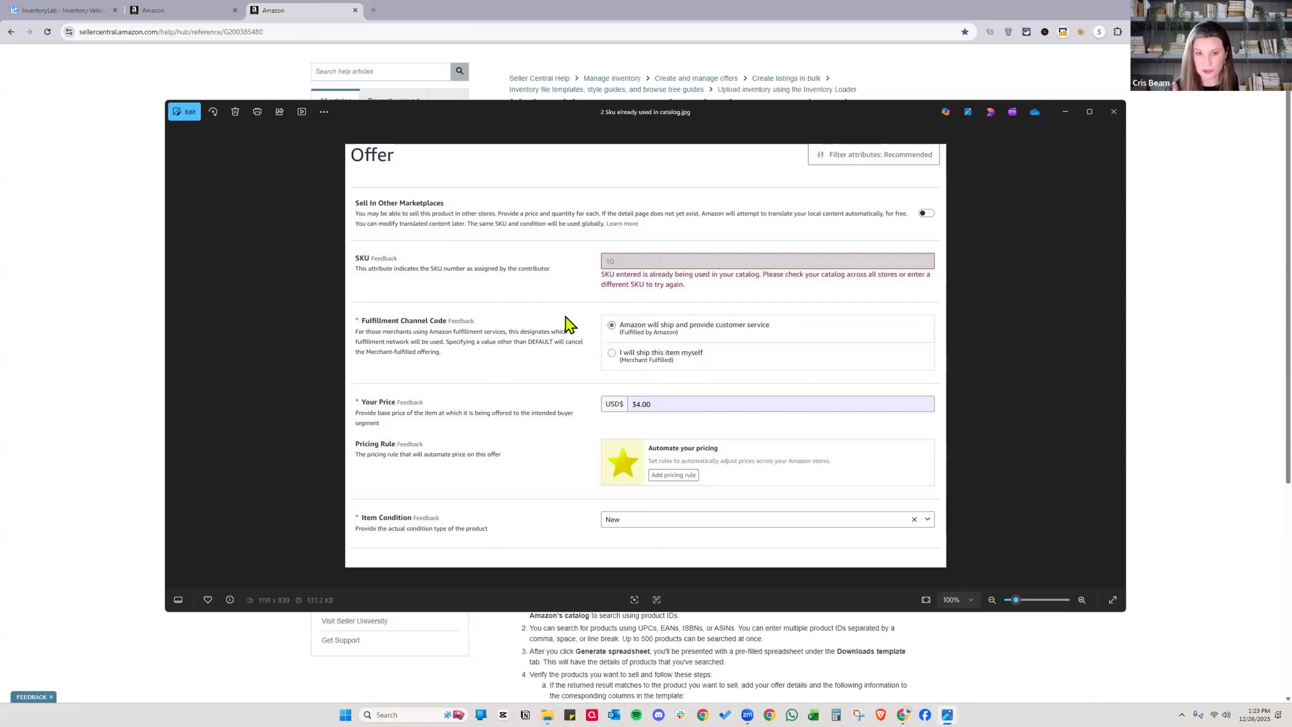
key("Right")
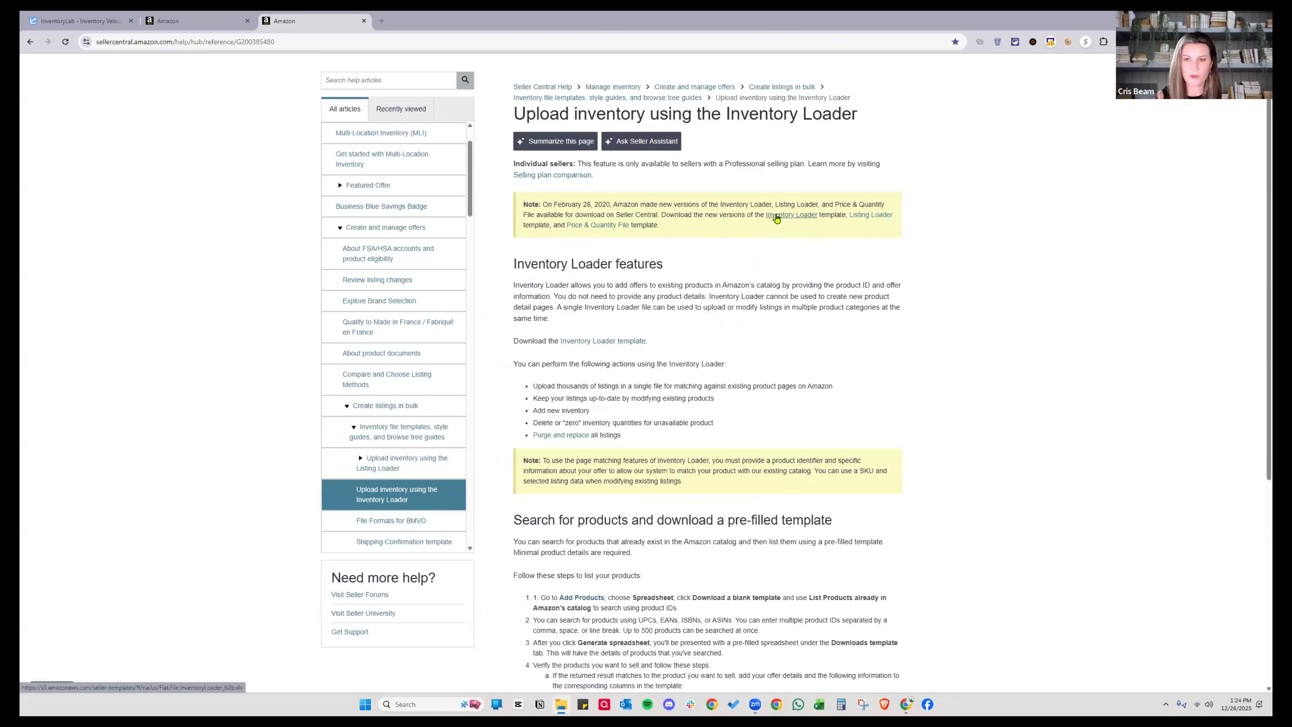
- Download the Inventory Loader template from the help article, open it in Excel and enable editing
left_click(796, 218)
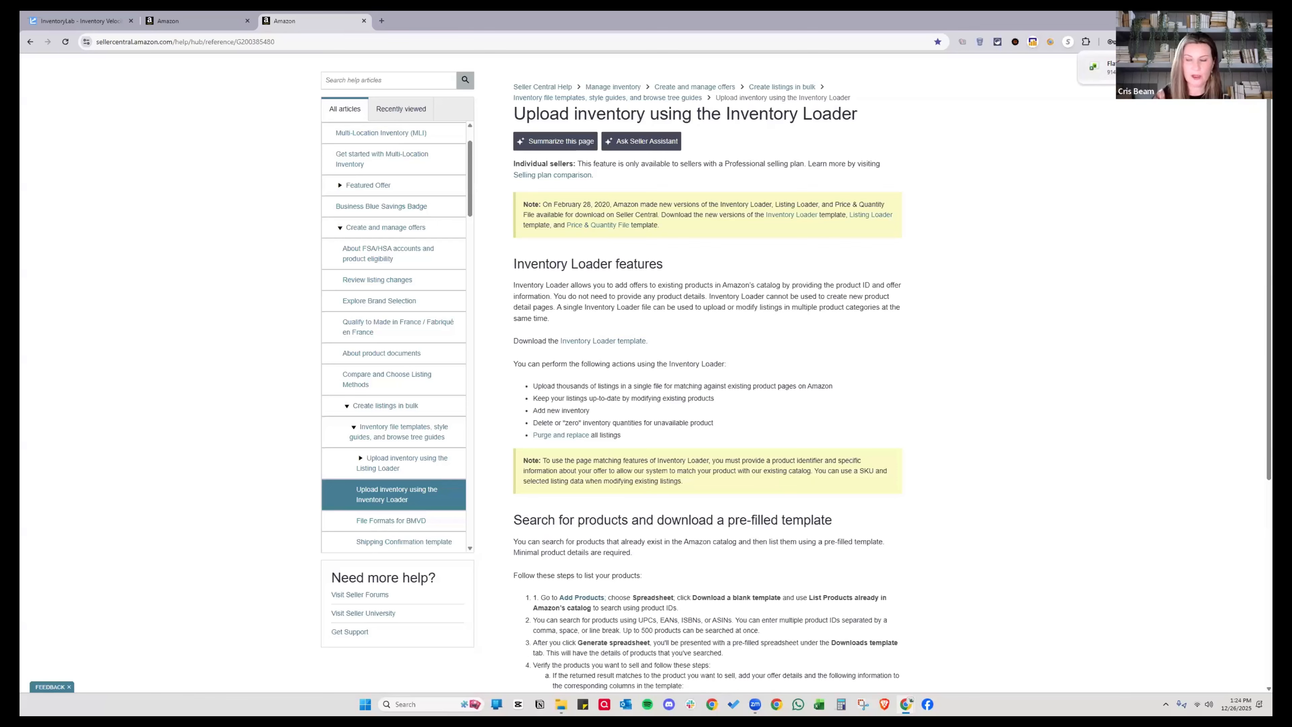
left_click(1108, 68)
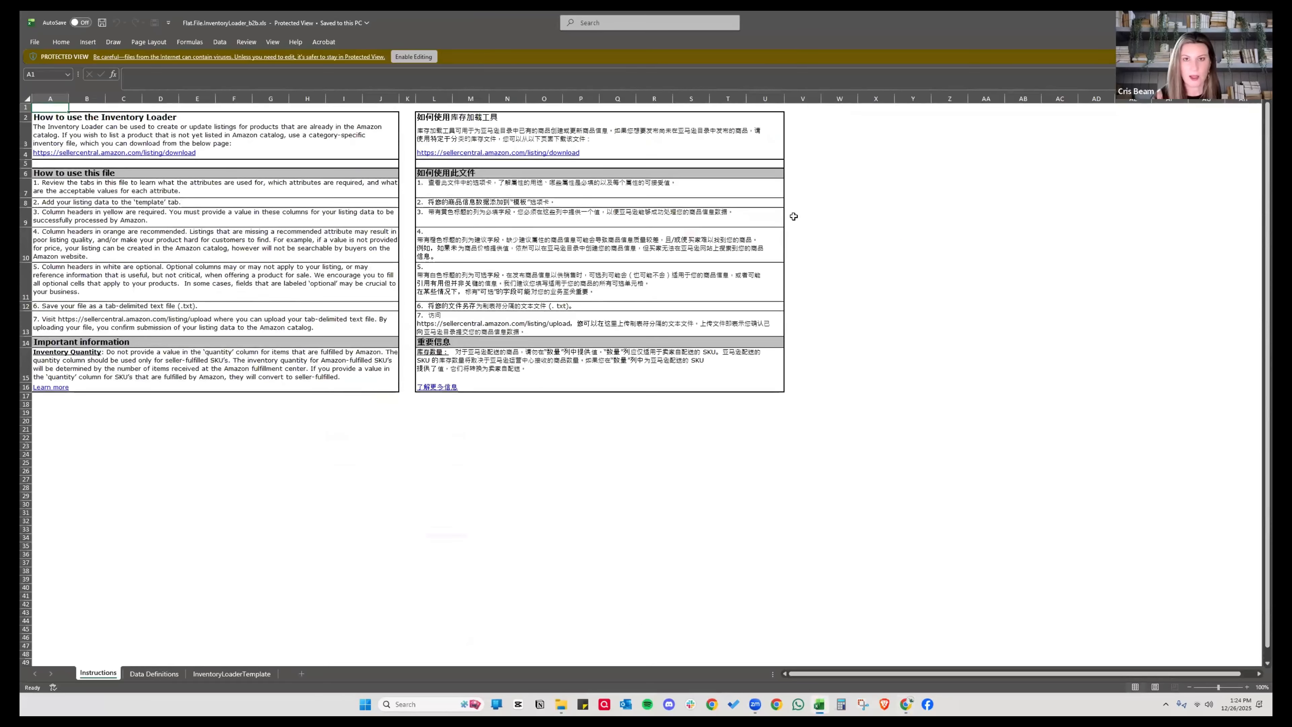
left_click(398, 56)
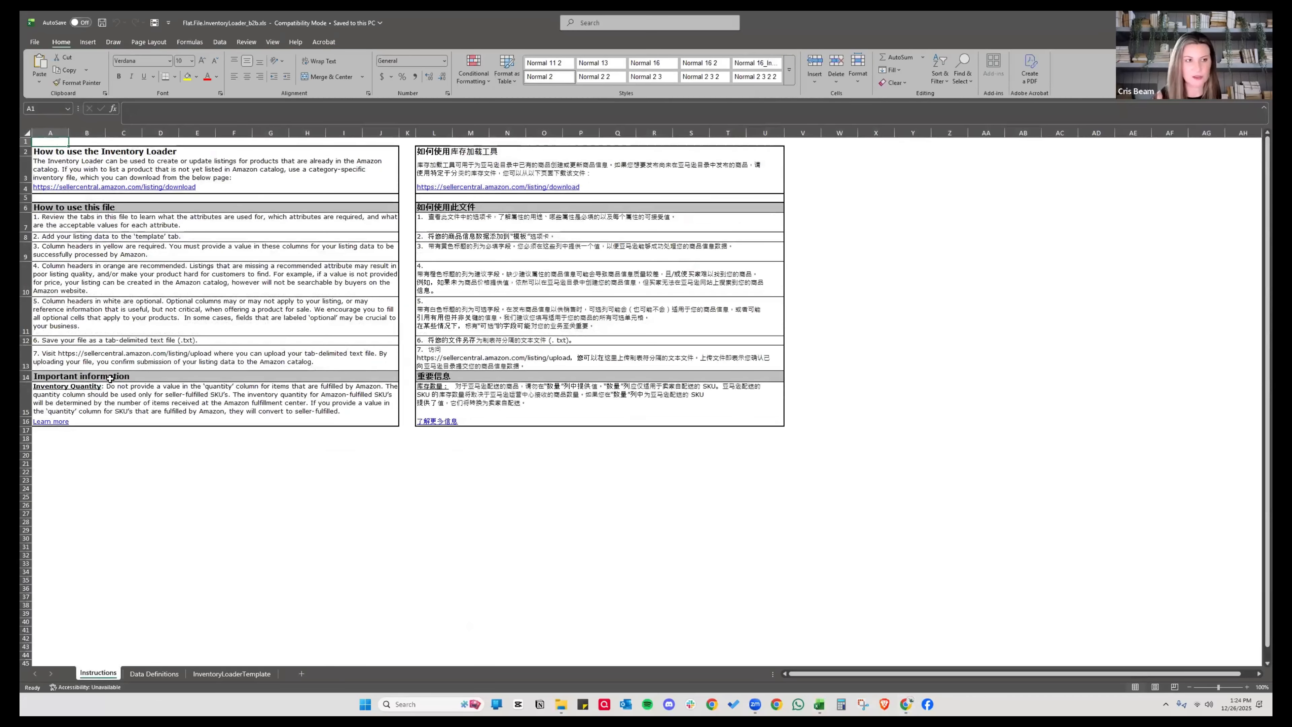
- Look through the Data Definitions sheet and the column headers of the InventoryLoaderTemplate sheet
left_click(152, 673)
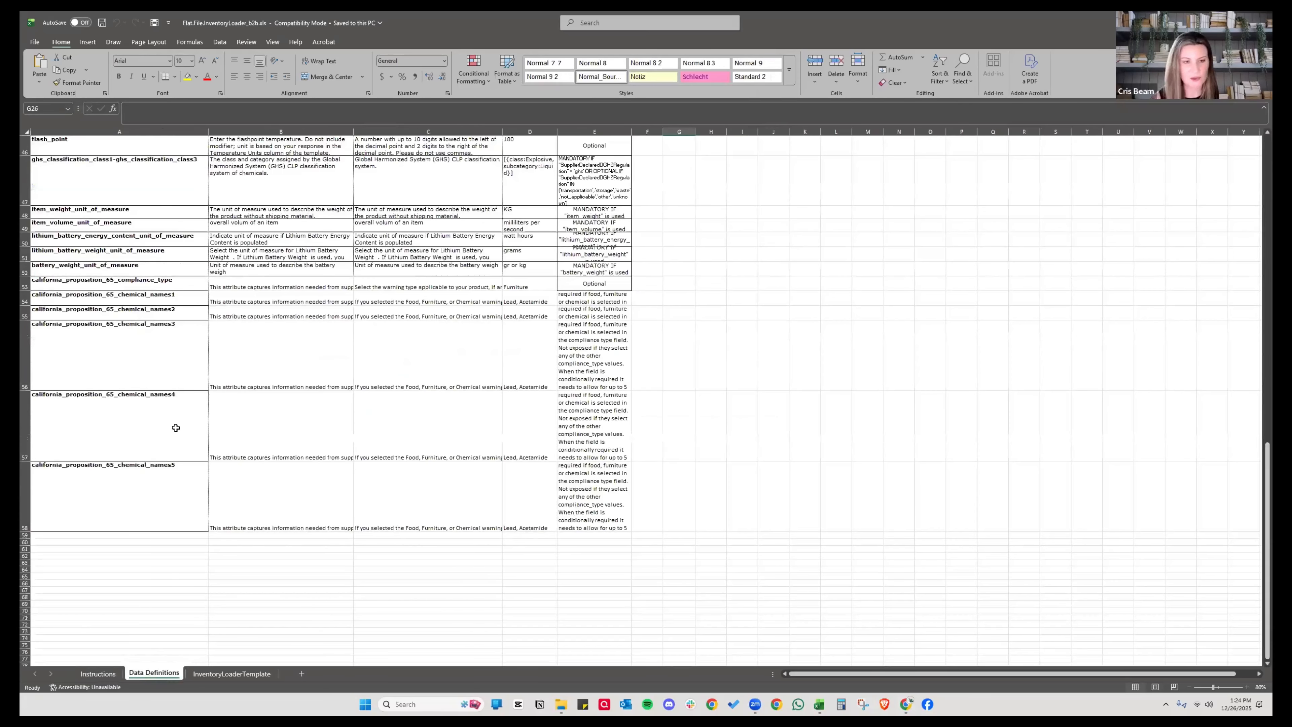
left_click(233, 674)
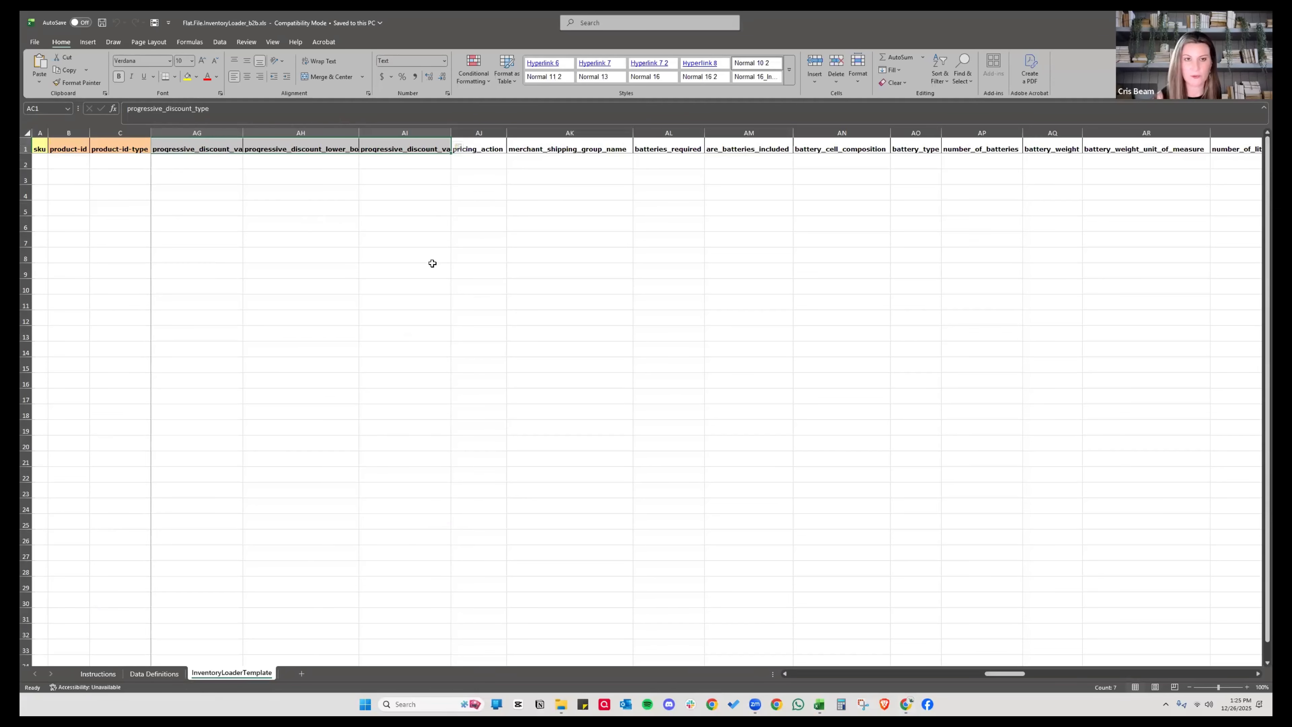
left_click(389, 253)
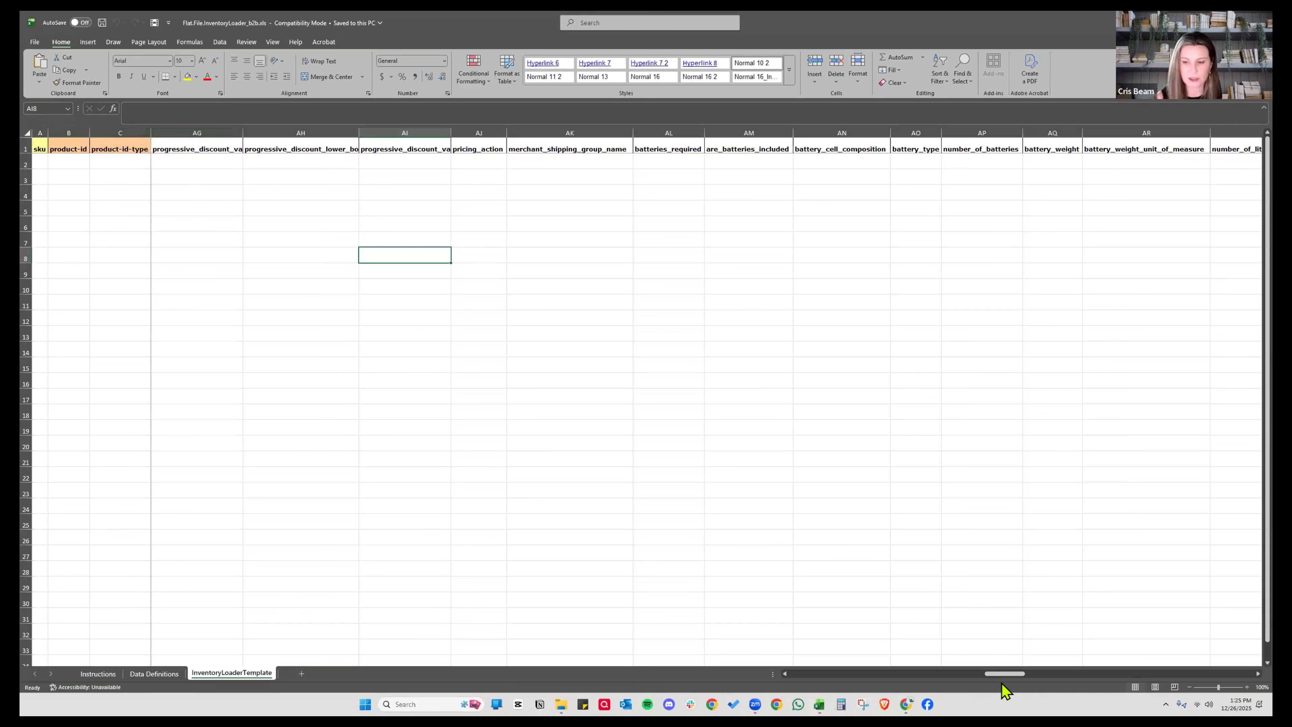
left_click_drag(1004, 673, 786, 681)
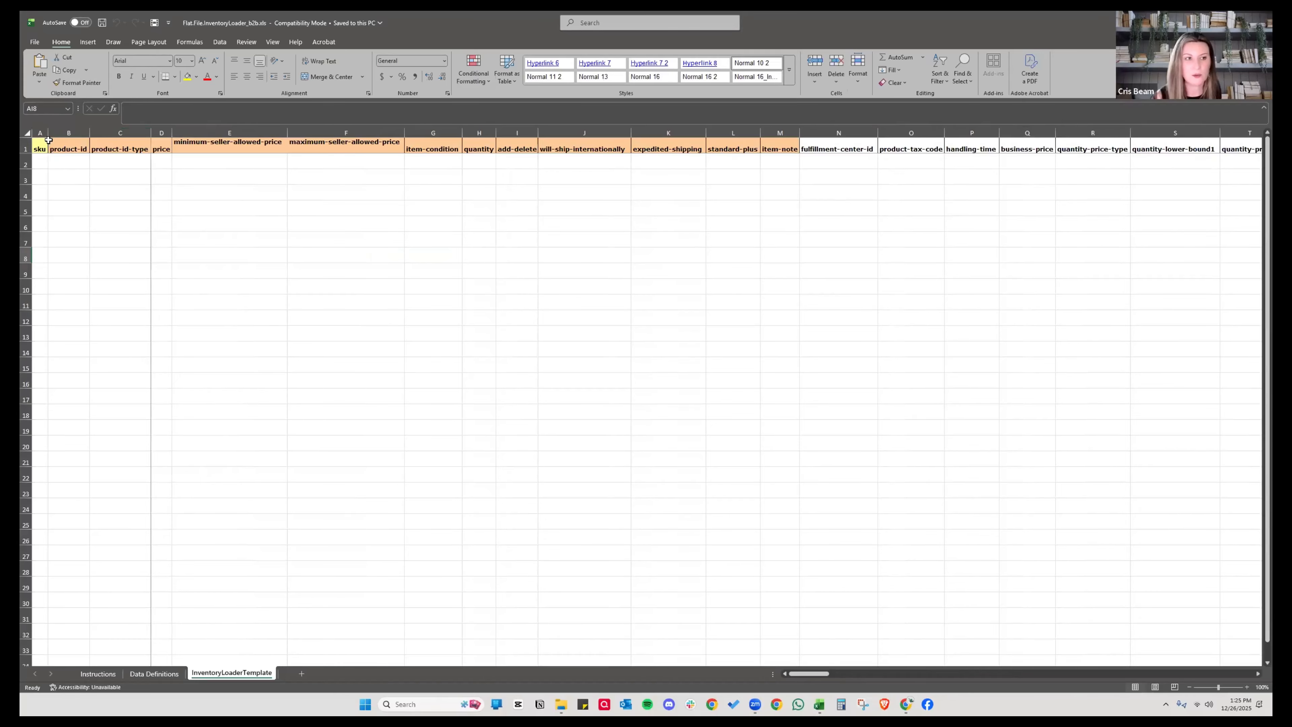
left_click_drag(51, 134, 99, 134)
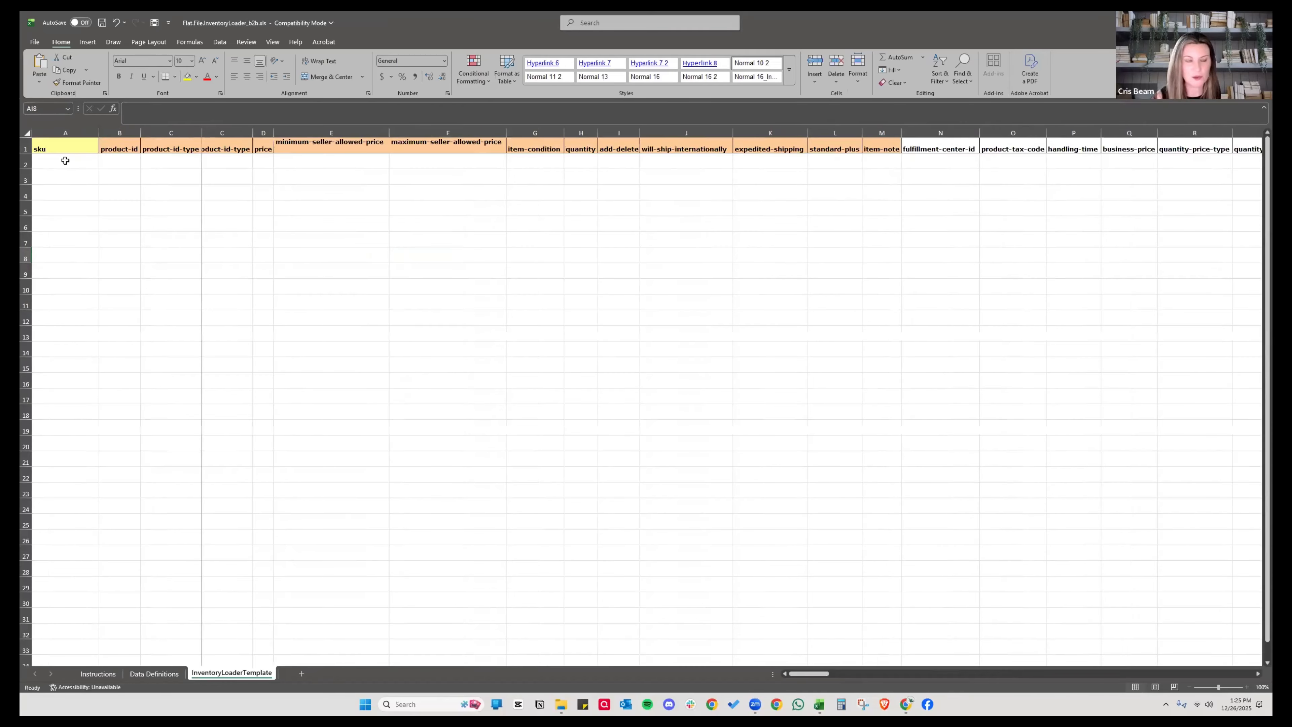
left_click(63, 160)
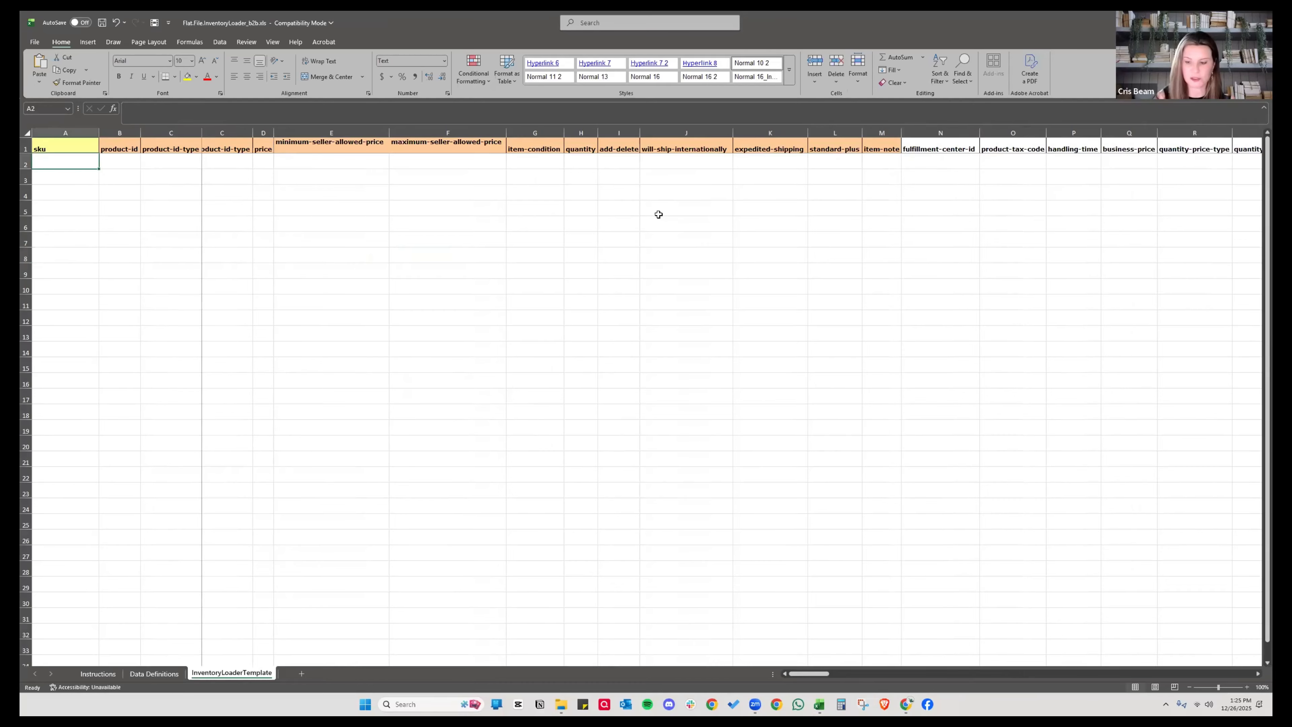
type("10")
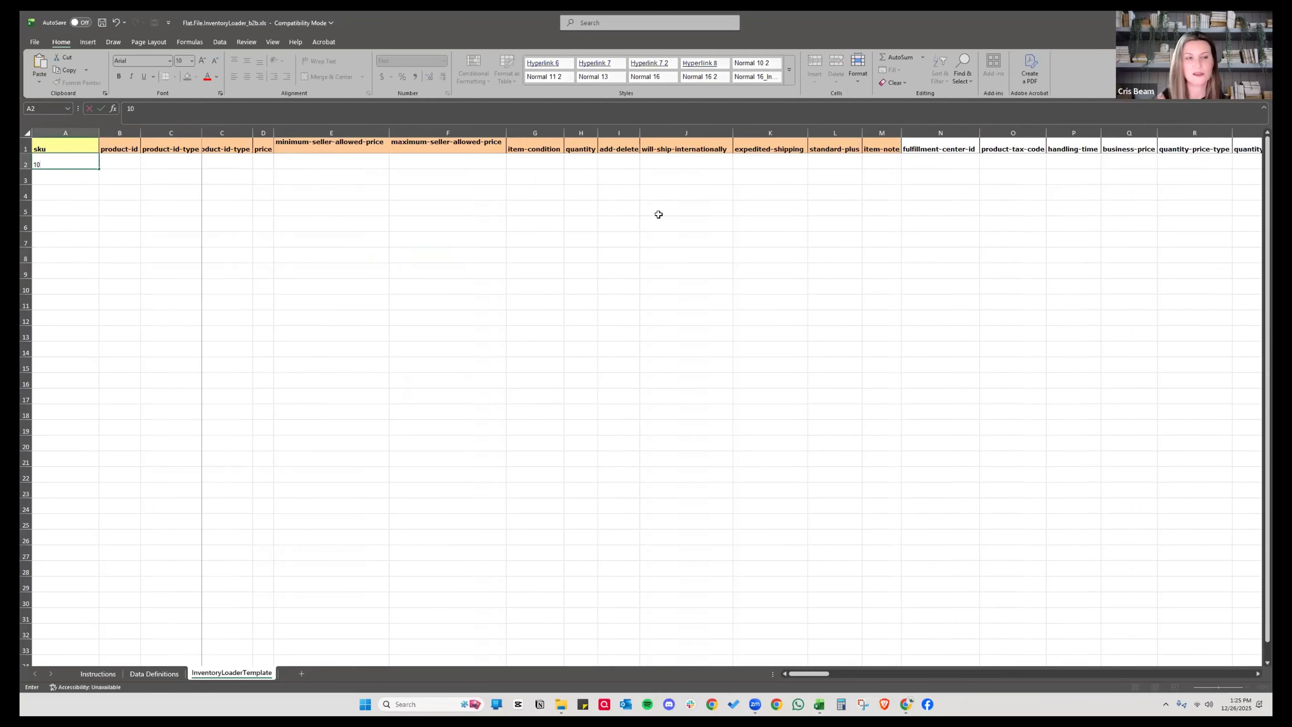
type("546484654")
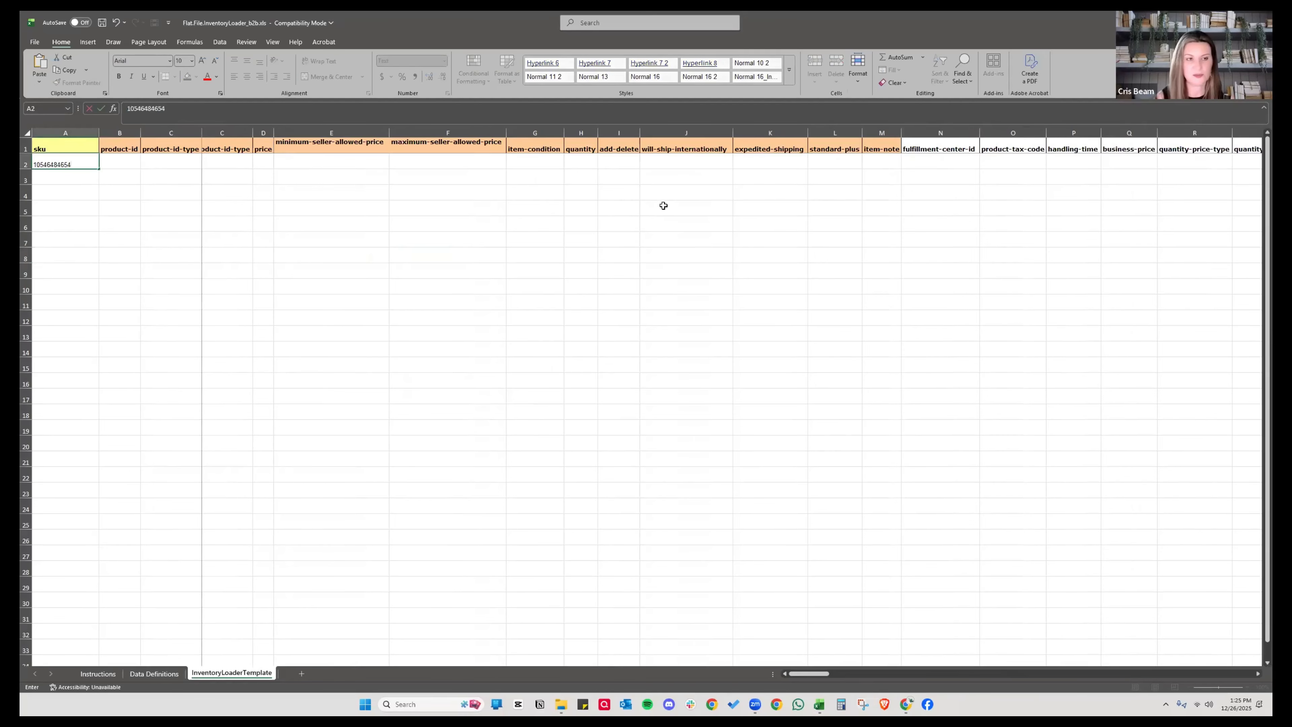
left_click(618, 238)
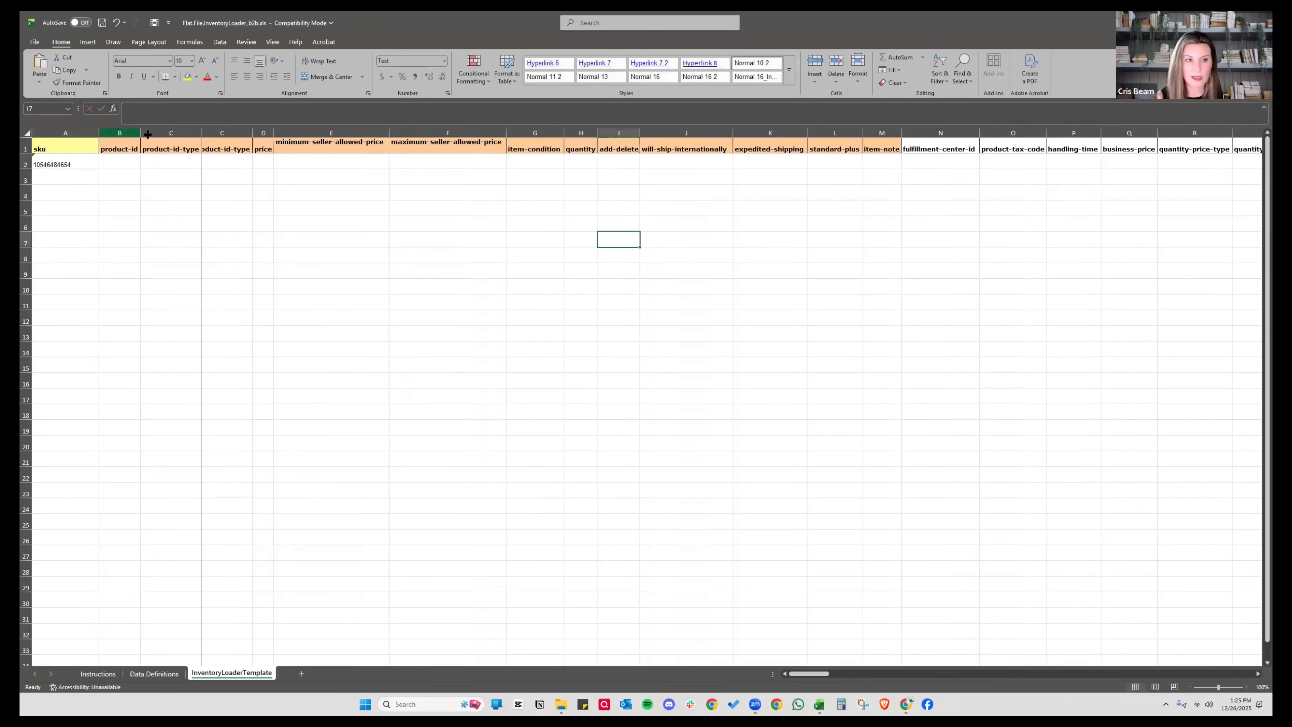
left_click_drag(148, 135, 185, 159)
left_click(443, 254)
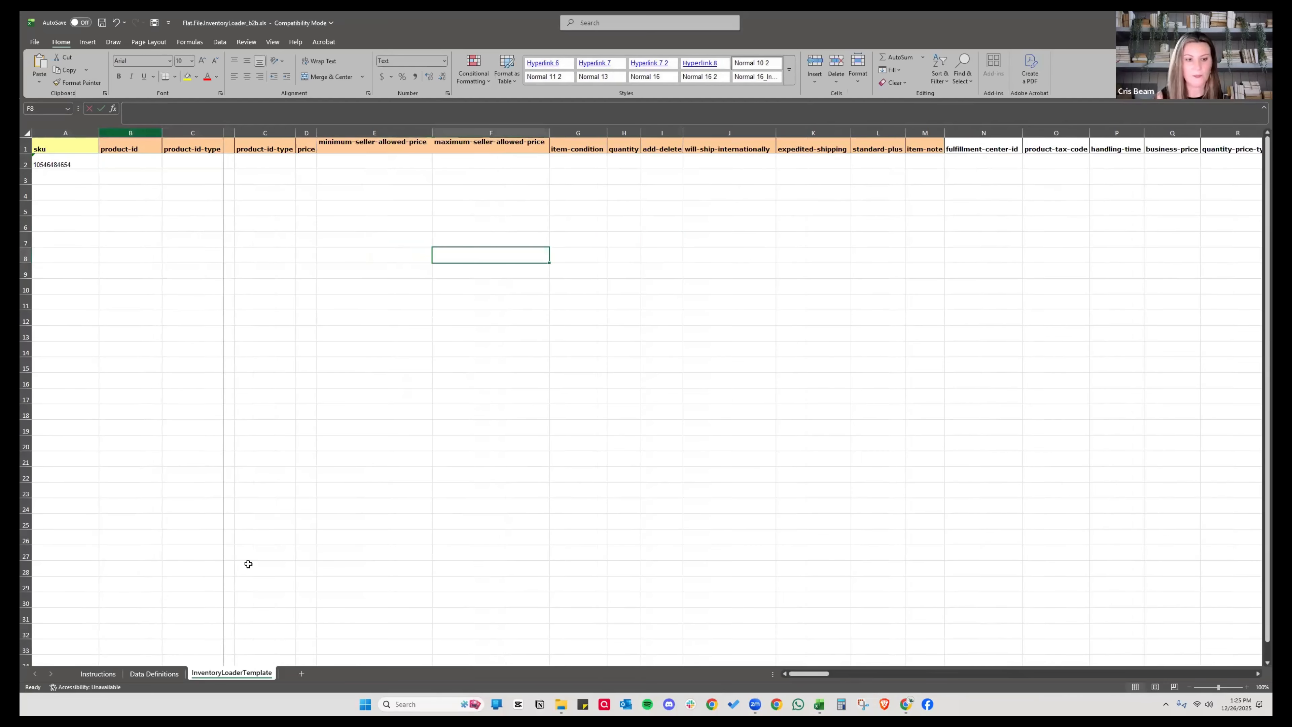
- Check the accepted product-id-type values in the Data Definitions sheet and enter 1 as the product-id-type in row 2 of the template
left_click(147, 674)
scroll(218, 312, "down", 3)
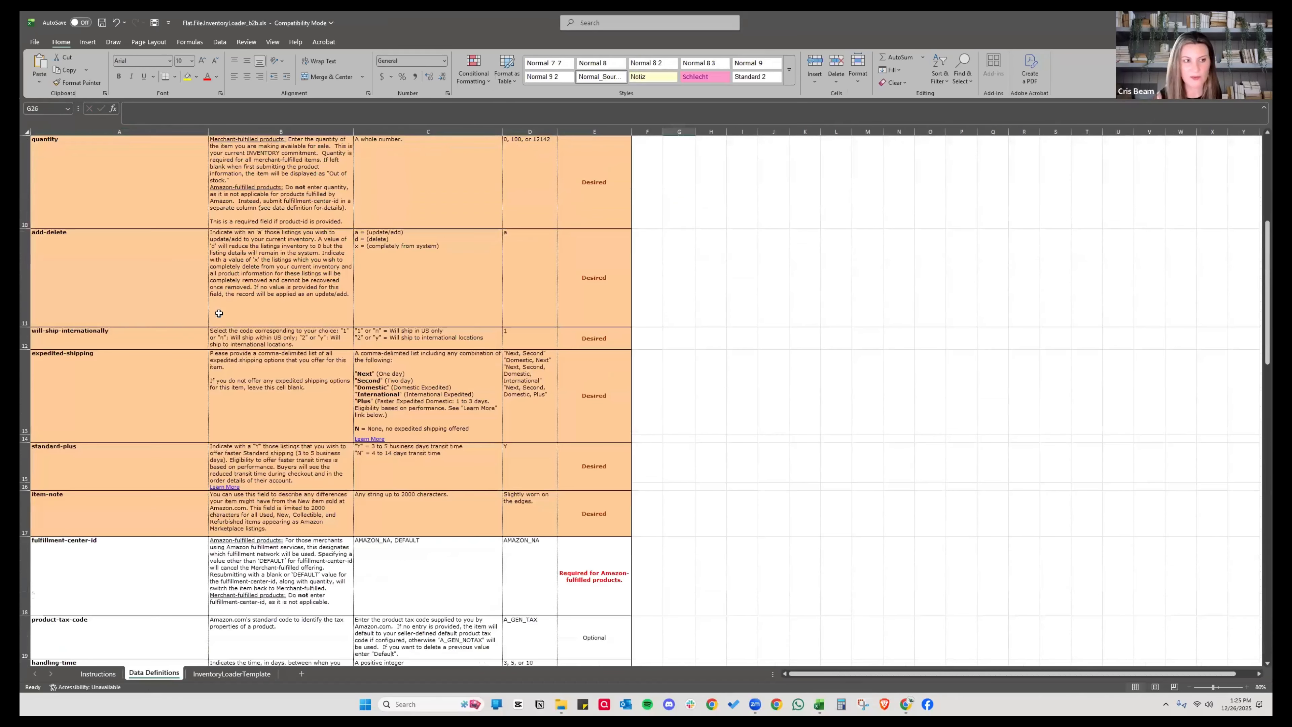
scroll(219, 313, "up", 3)
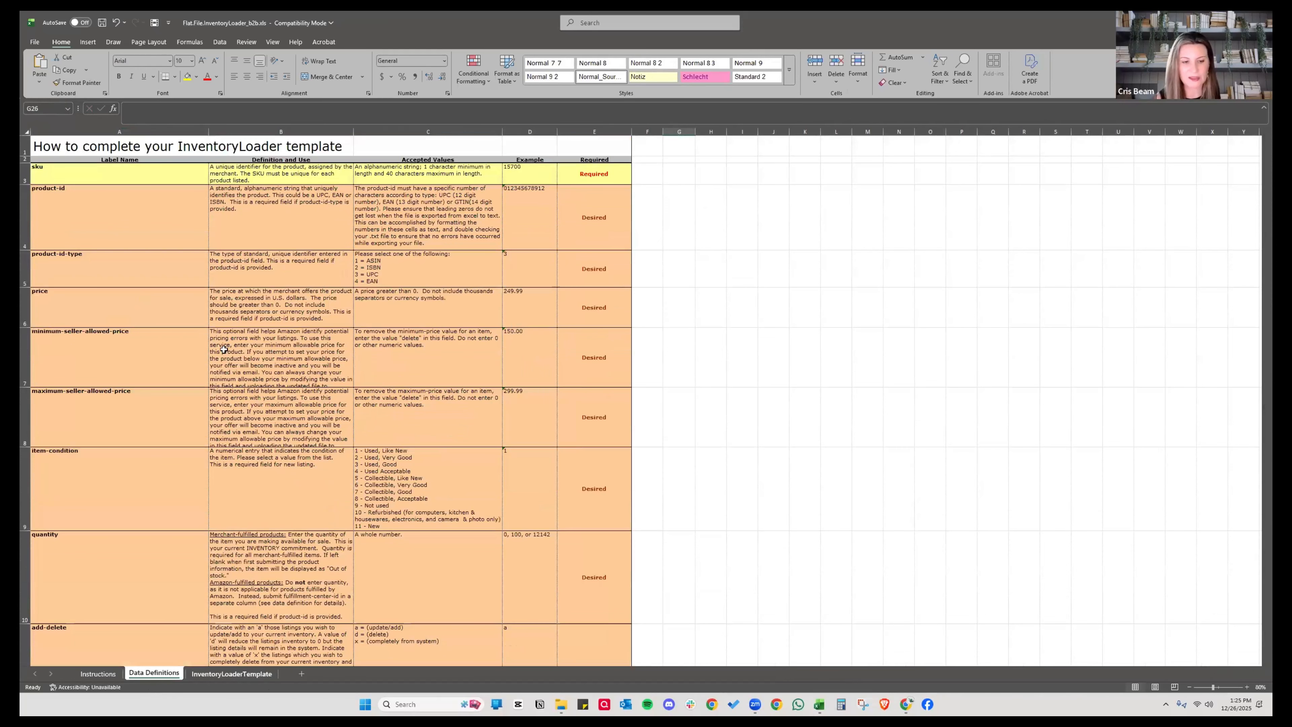
key("ctrl+Page_Down")
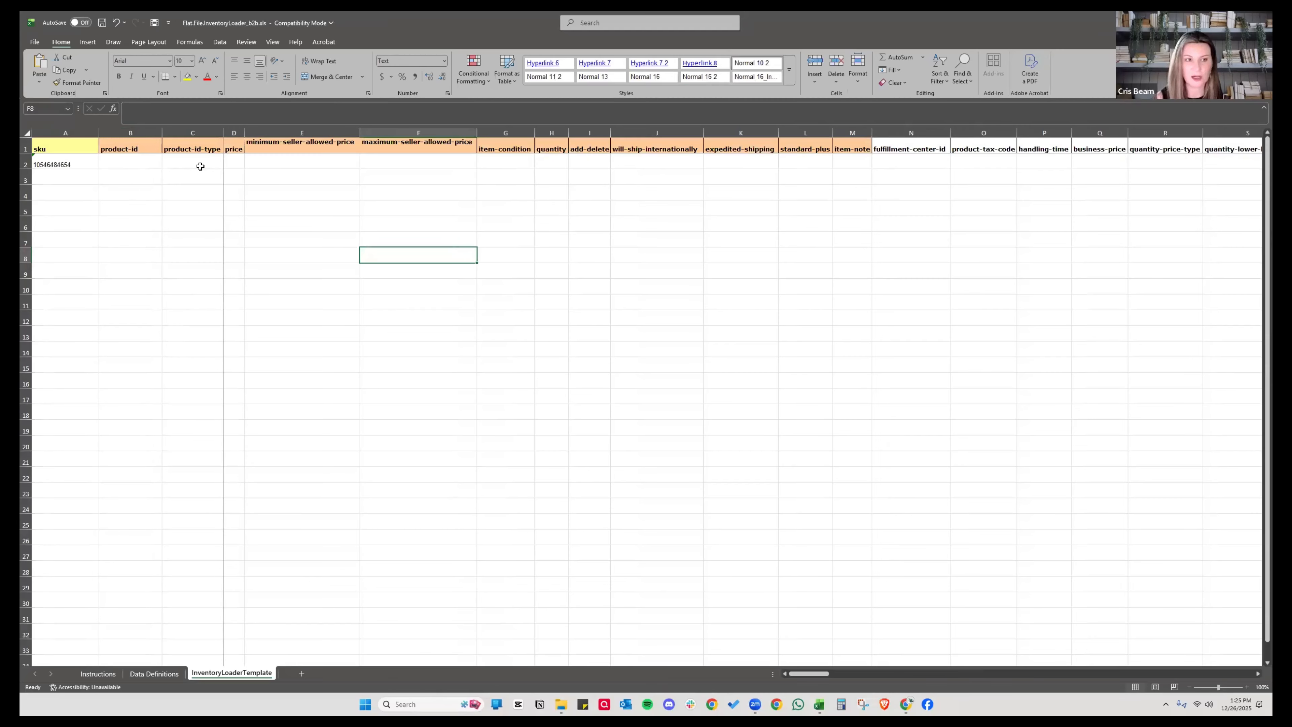
left_click(199, 163)
type("1")
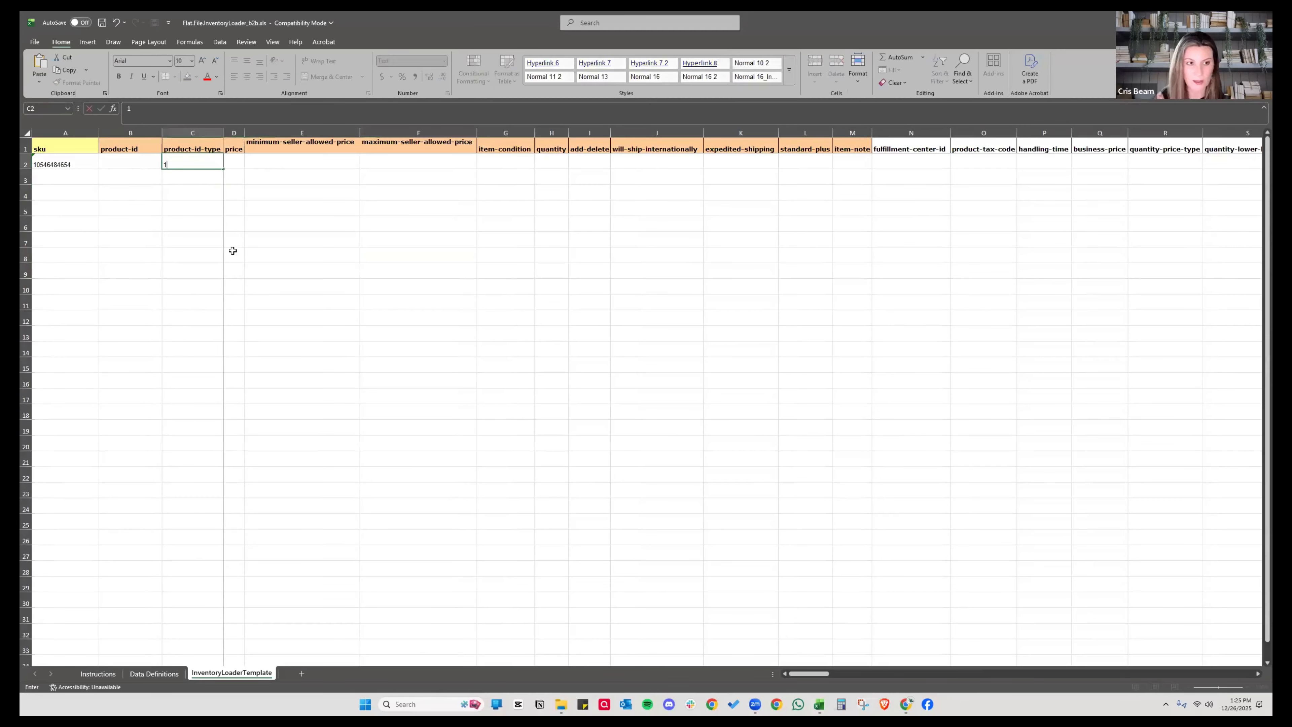
- Enter B05546FGKJH as the product-id in row 2
key("Left")
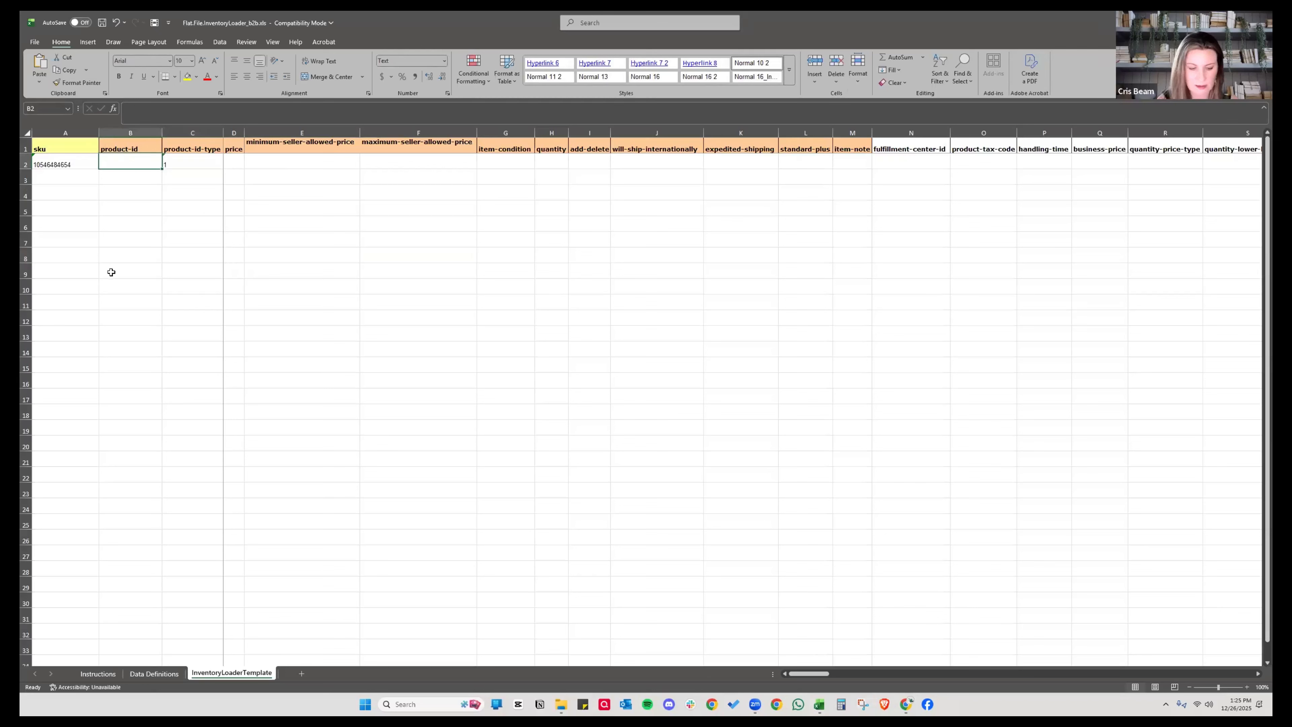
type("A")
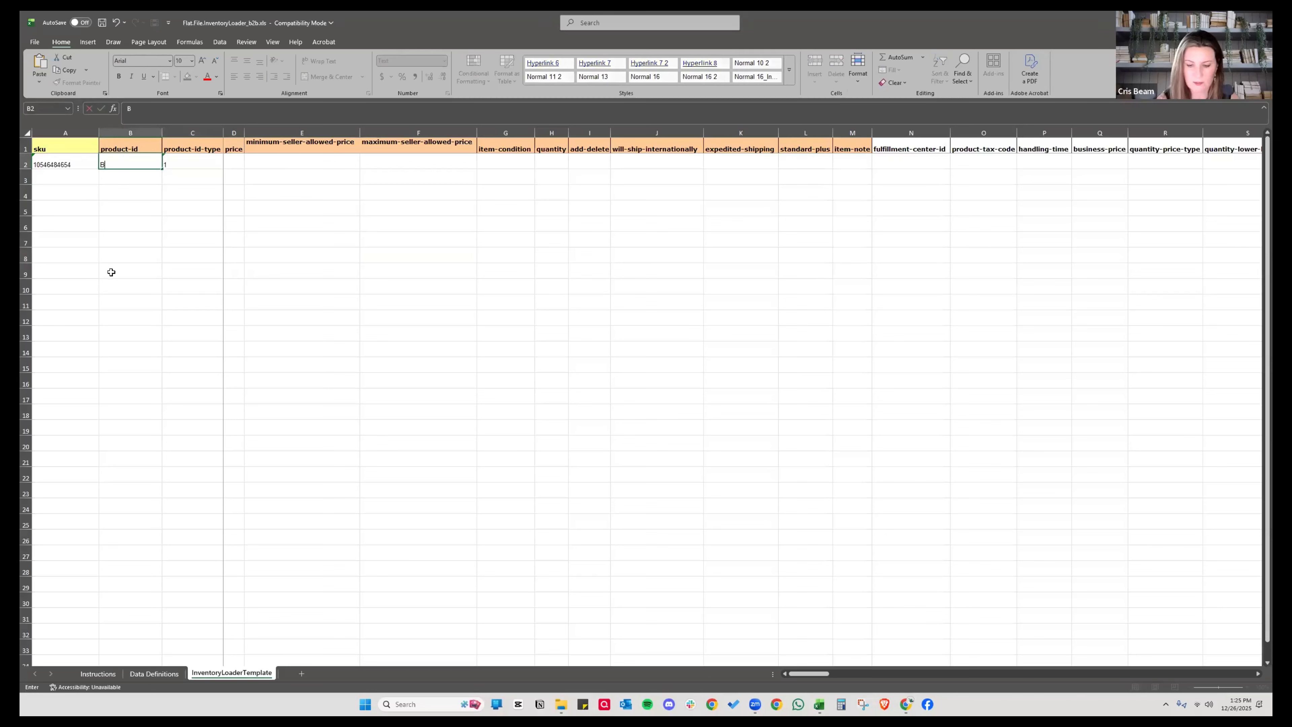
type("05546FGKJHDSKj")
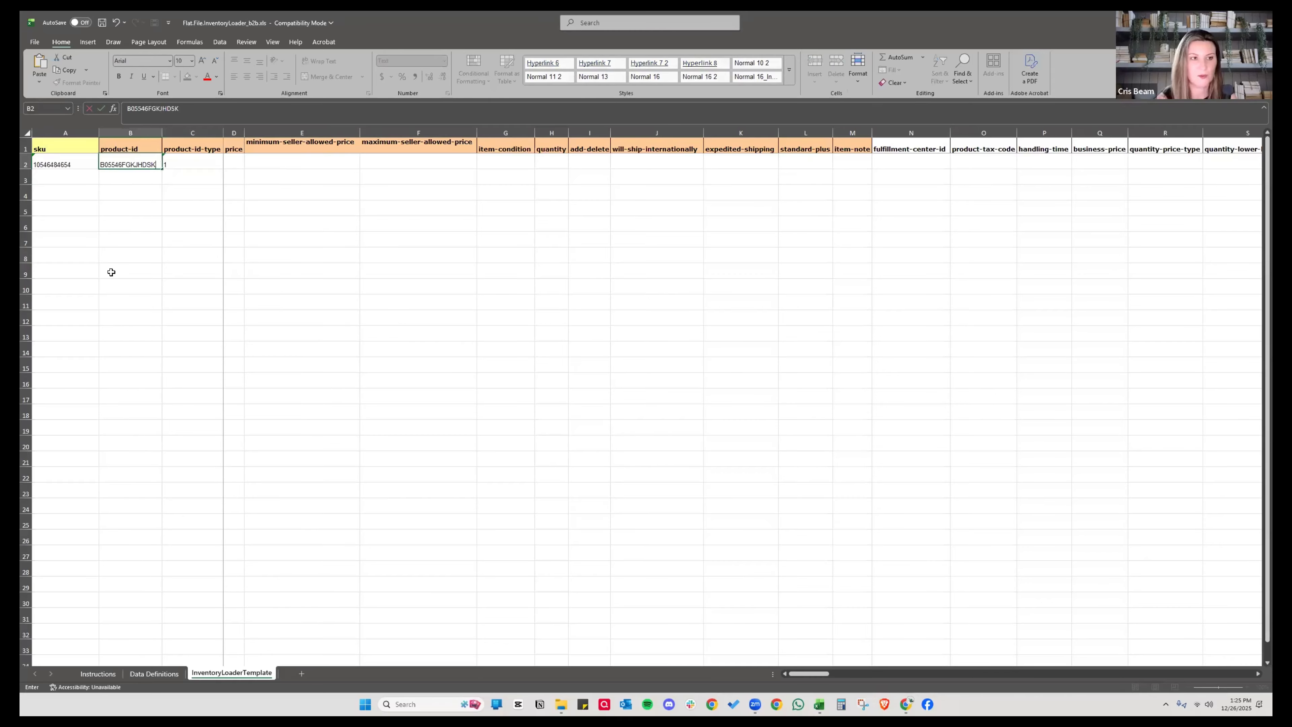
key("BackSpace")
key("BackSpace")
key("BackSpace")
left_click(805, 348)
- Highlight the whole add-delete column with a yellow fill
left_click(593, 132)
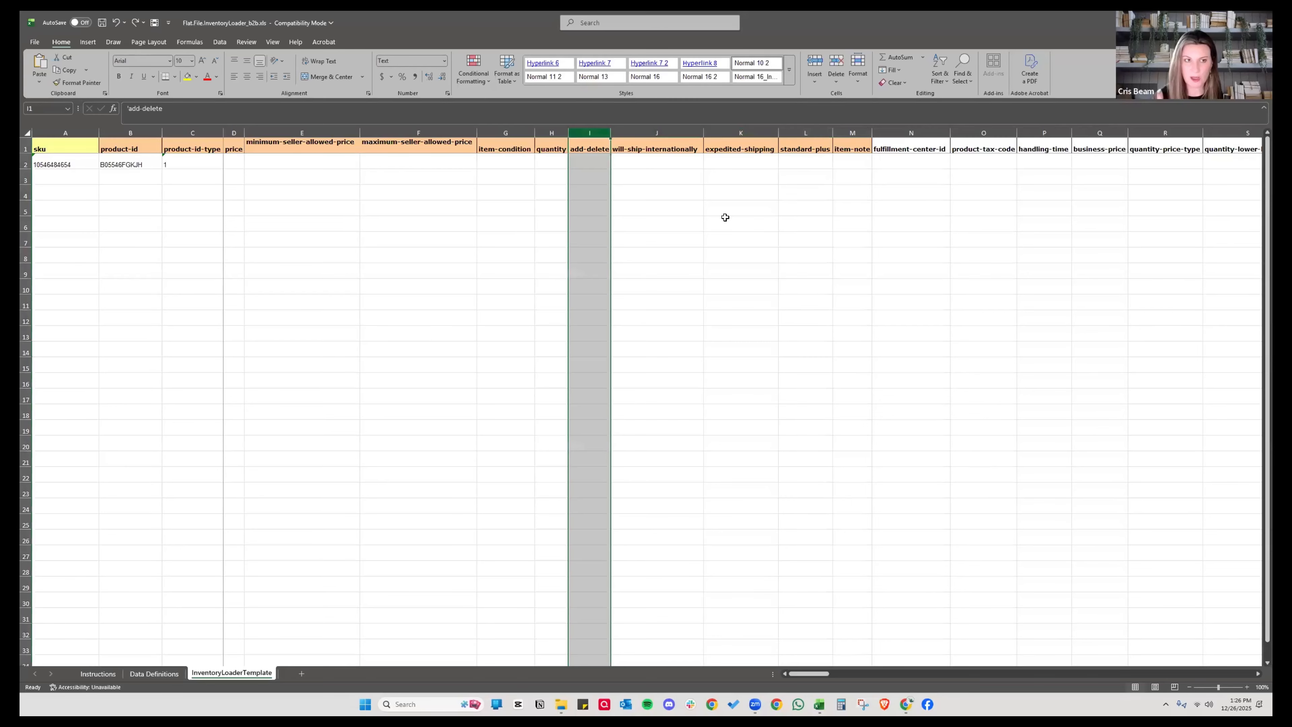
key("F4")
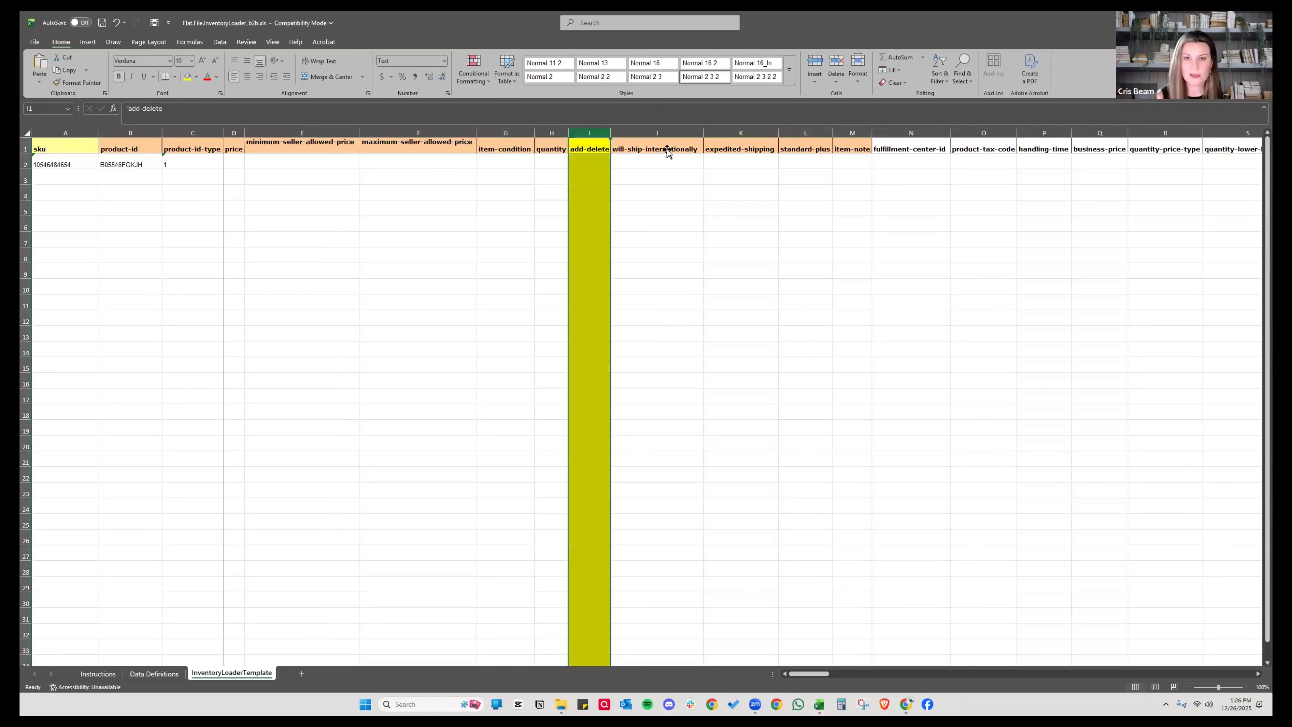
key("Down")
left_click(58, 167)
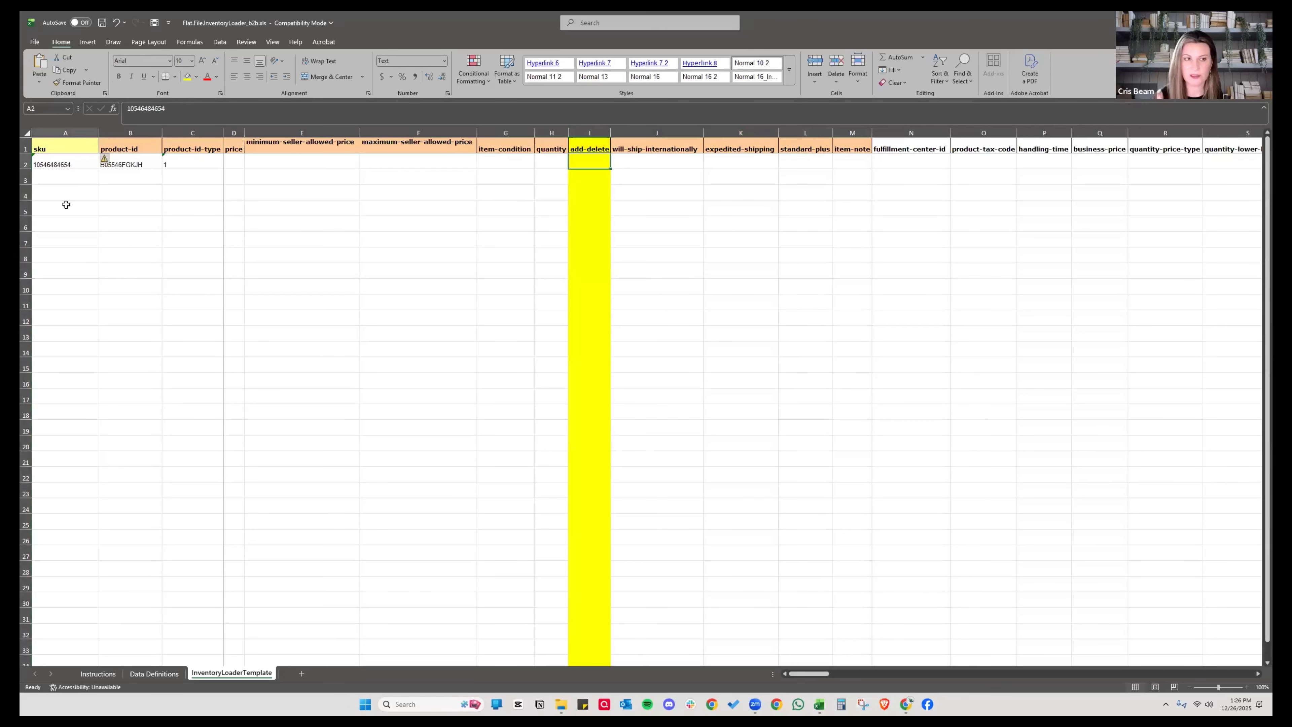
left_click(128, 164)
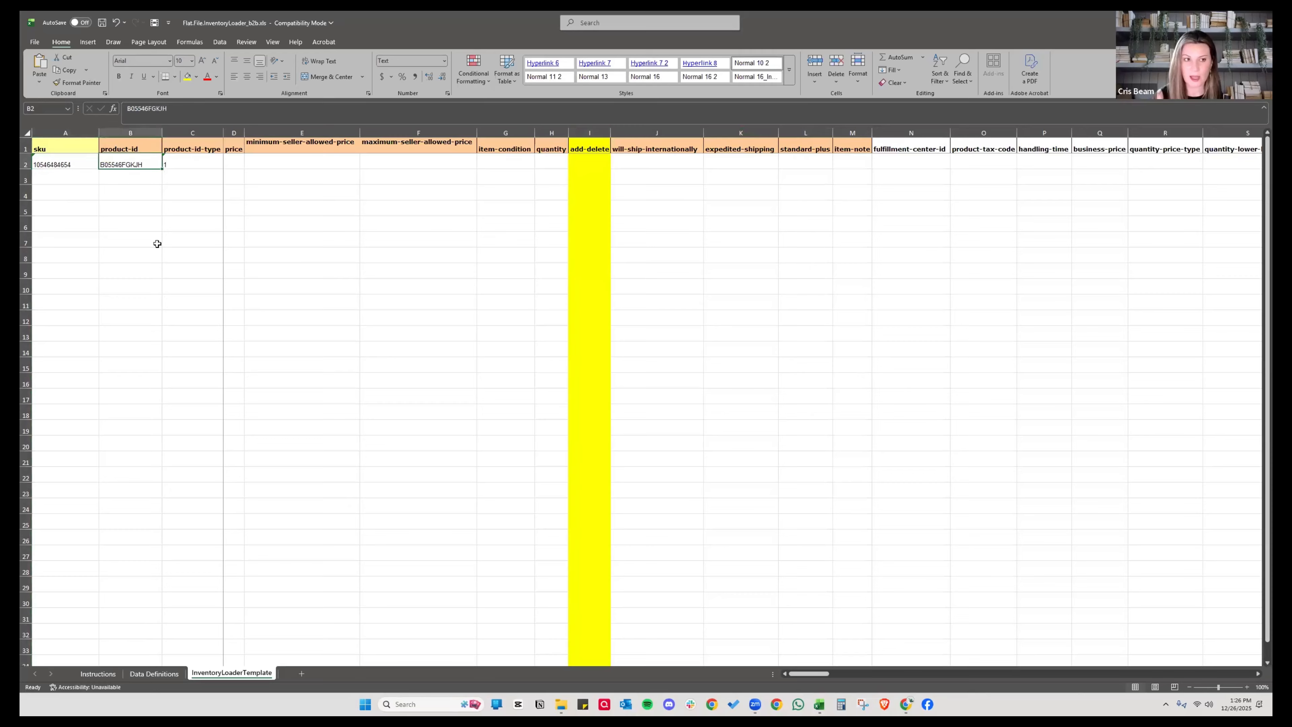
left_click(194, 162)
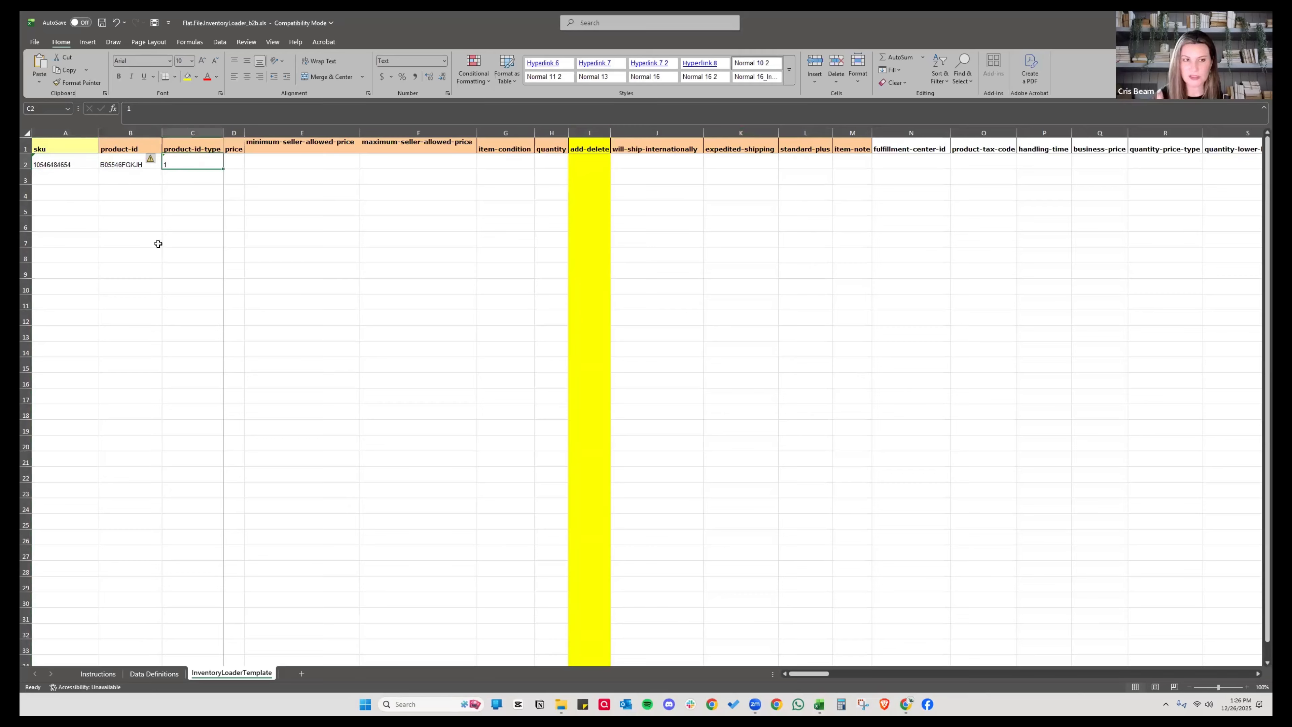
left_click(191, 186)
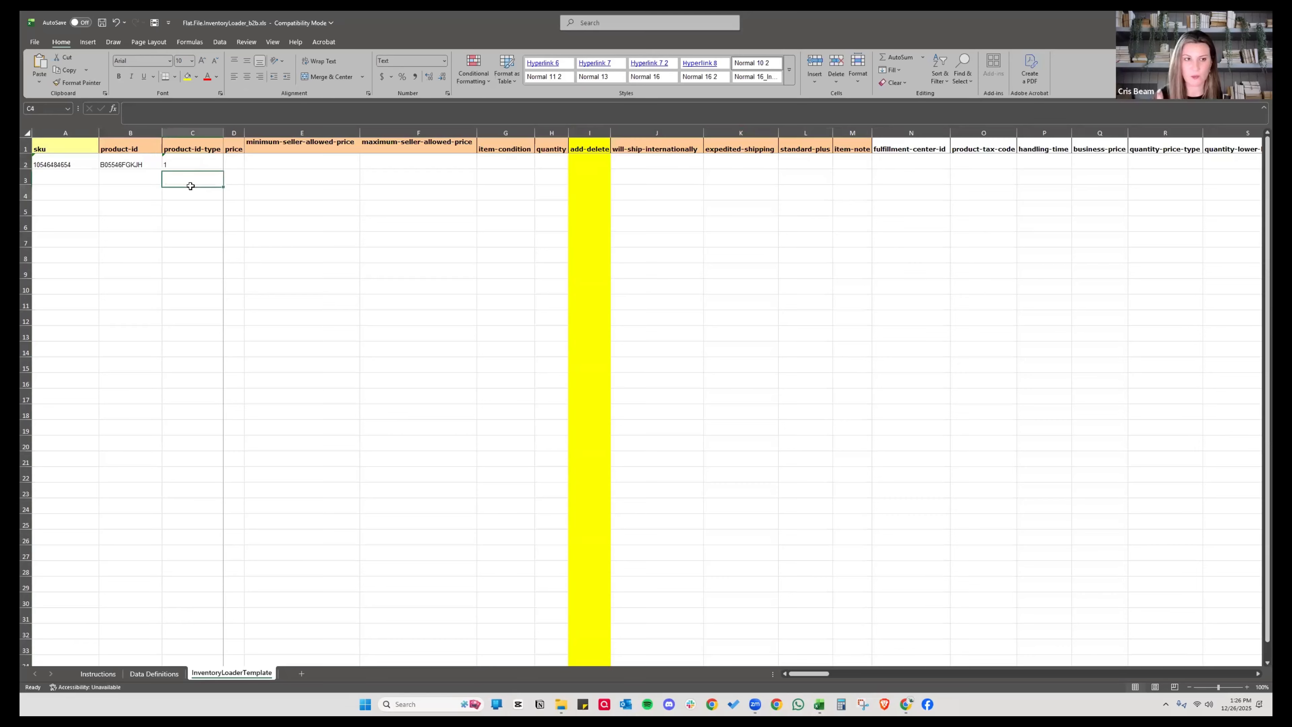
- Enter the additional SKUs 54645, 54654654 and 6454654 in rows 3 to 5 of the sku column
left_click(60, 177)
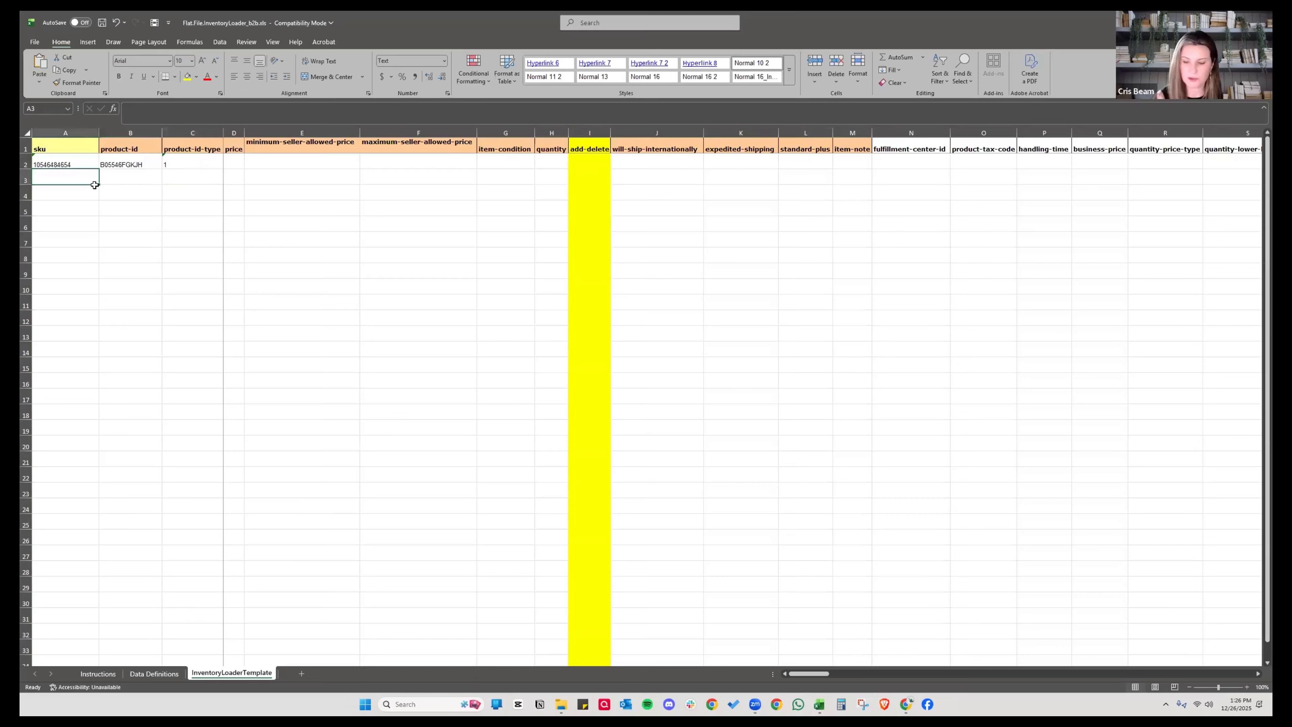
type("54645")
key("Return")
type("54654654")
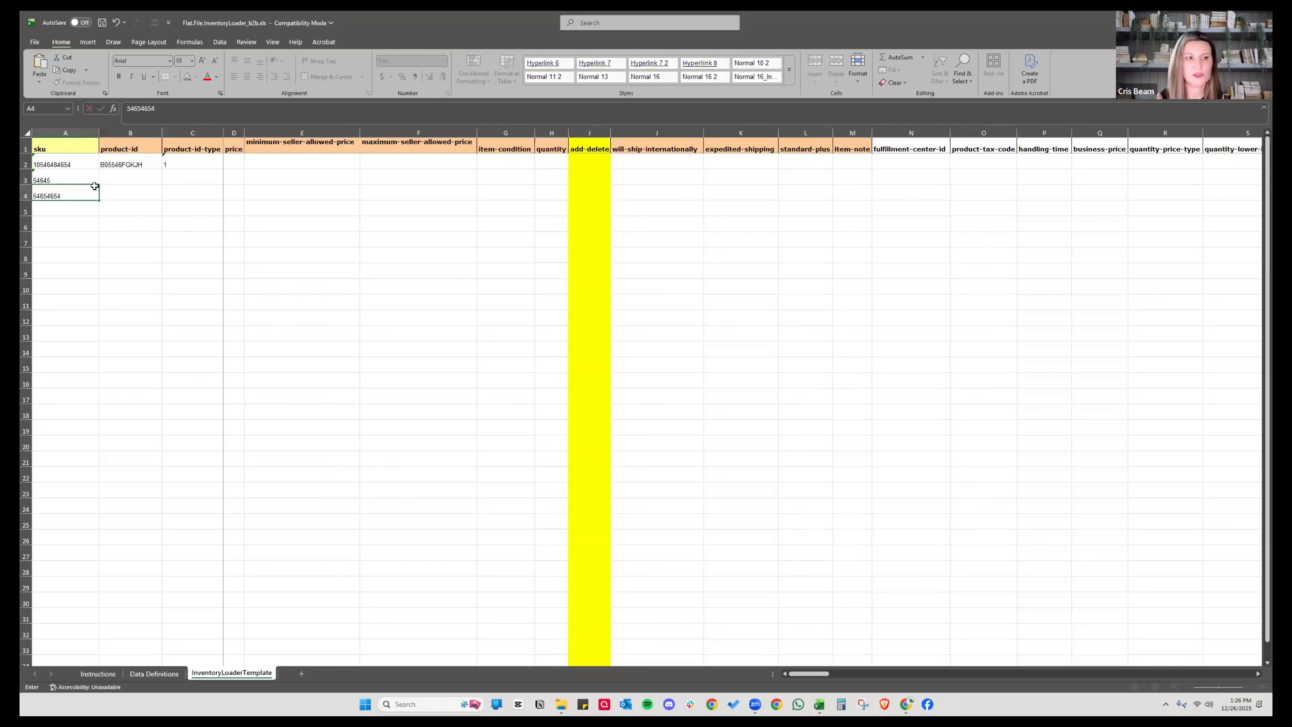
key("Return")
type("6454654")
key("Return")
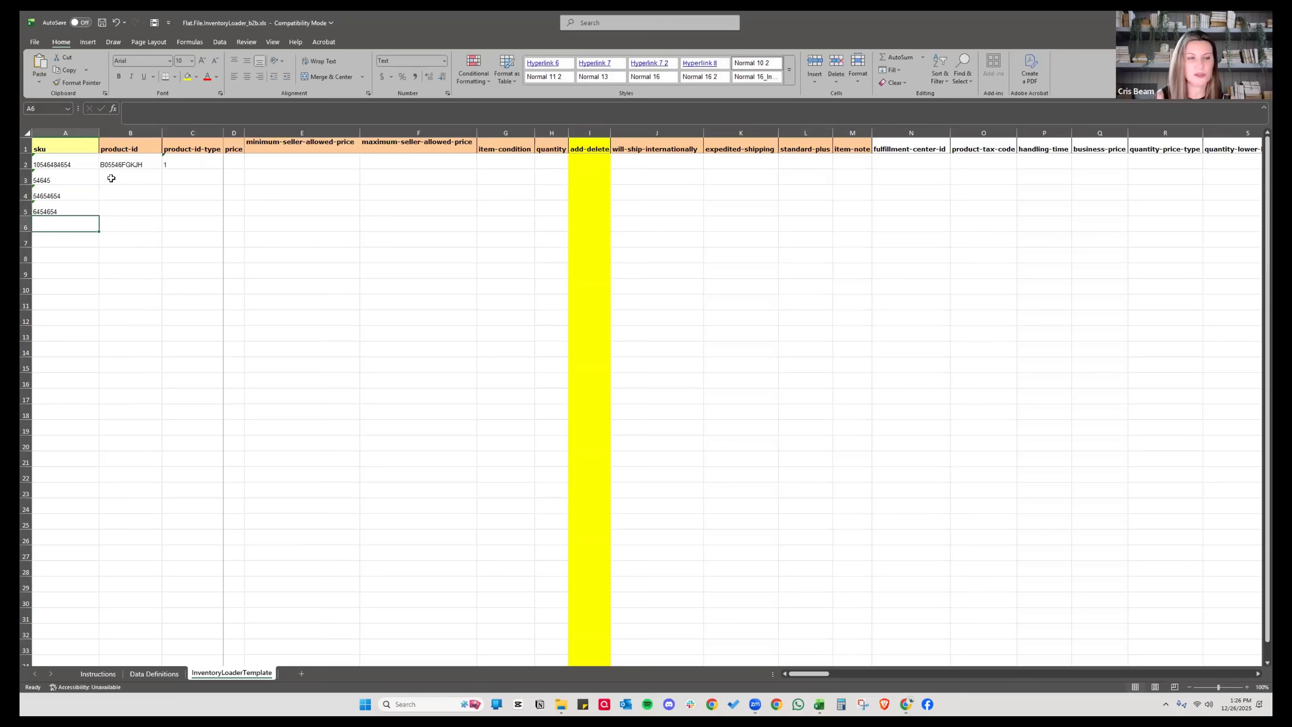
- Fill the product-id from row 2 down through row 5
left_click(149, 167)
mouse_move(161, 170)
left_mouse_down()
mouse_move(153, 210)
mouse_move(157, 161)
left_mouse_up()
left_click(179, 175)
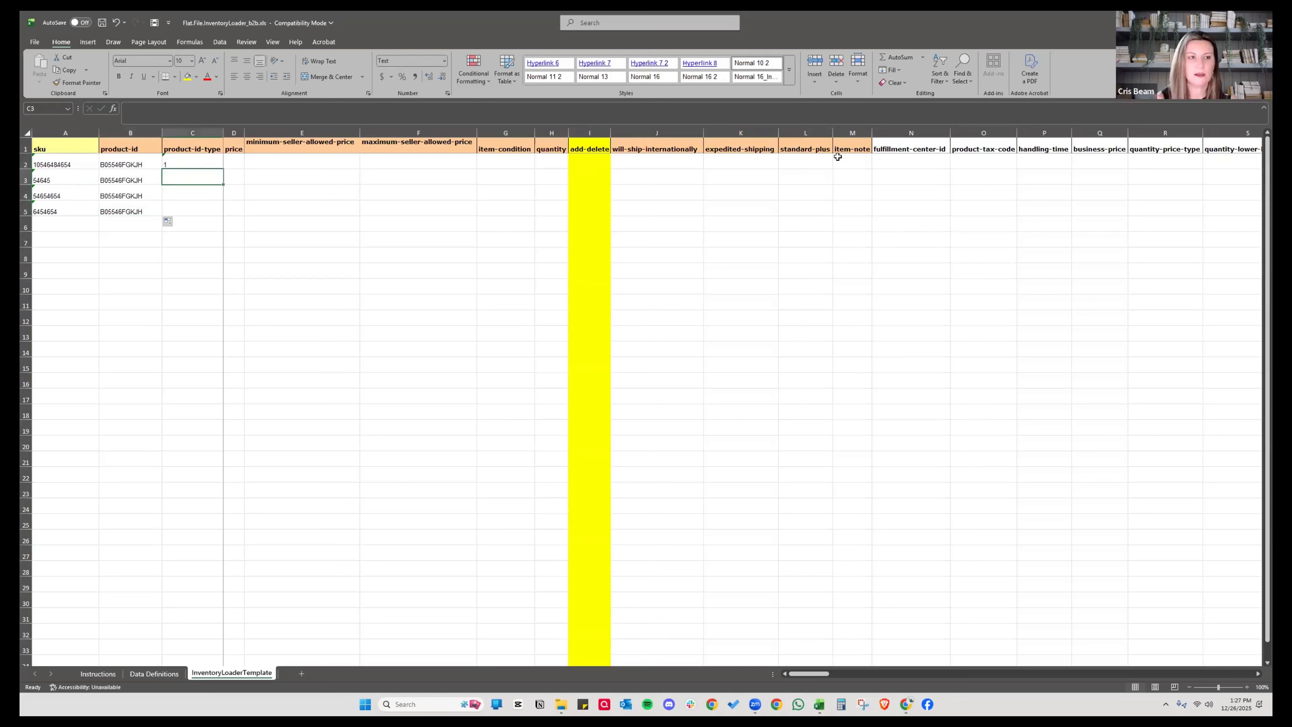
left_click(147, 180)
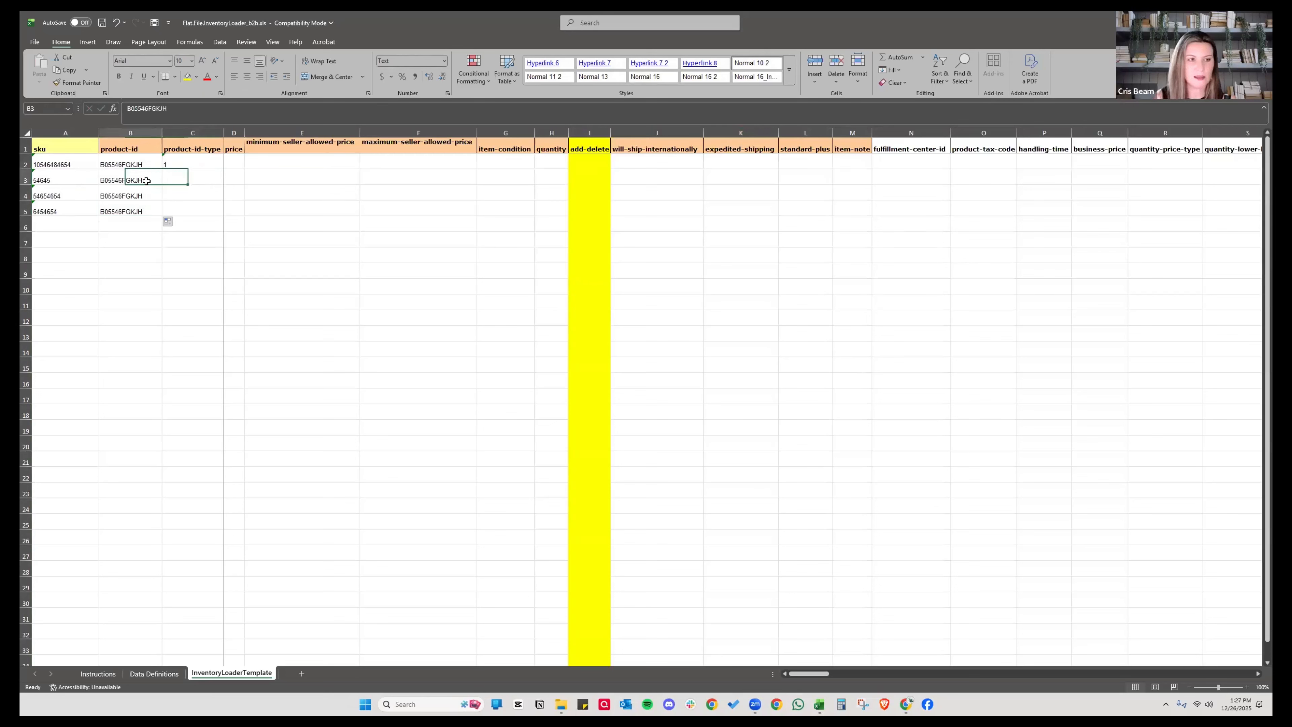
- Change the product-ids in rows 3 to 5 to B05654g, gfgdfgdf and fgfhtrhh
double_click(146, 180)
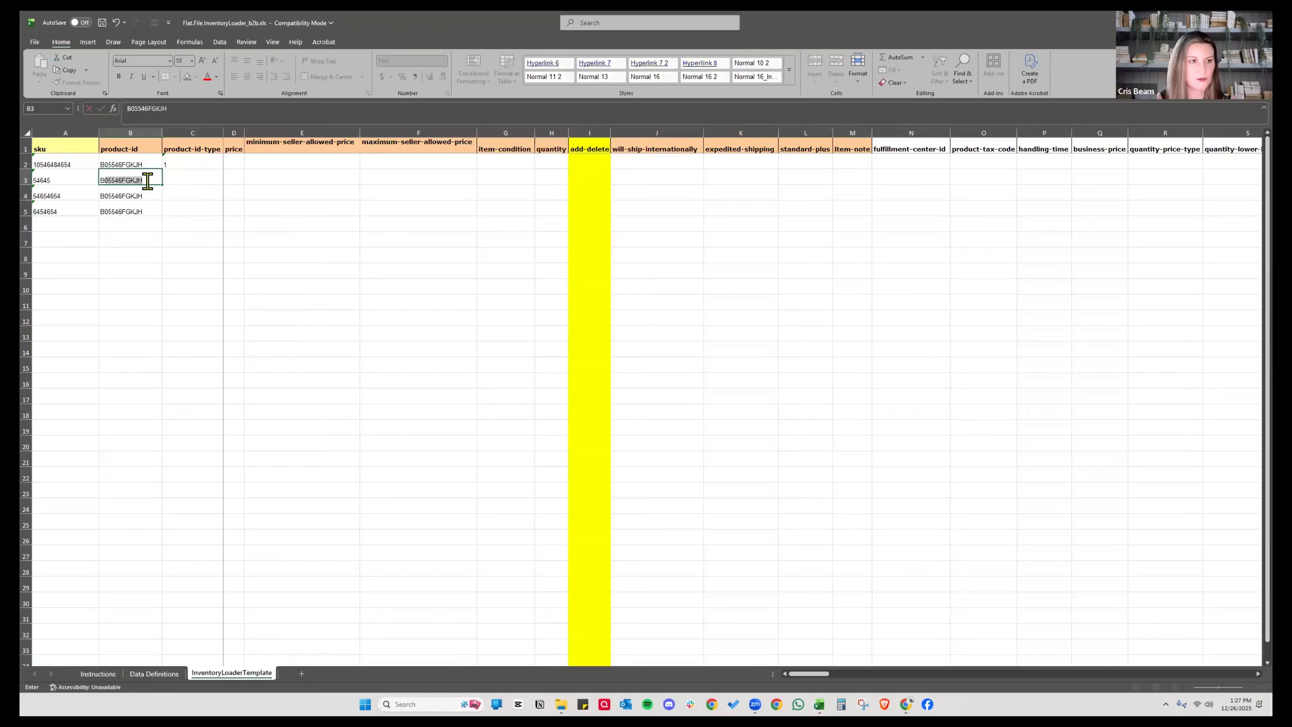
type("654g")
left_click(143, 188)
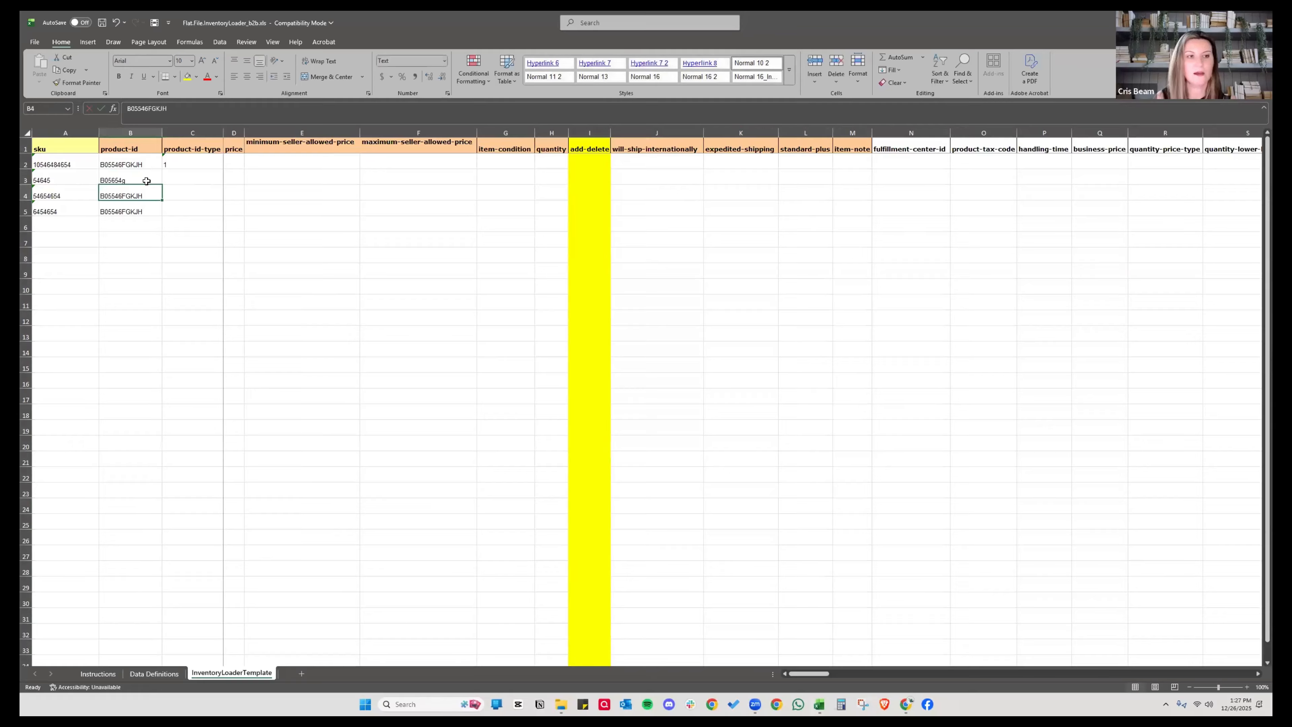
type("gfgdfgdf")
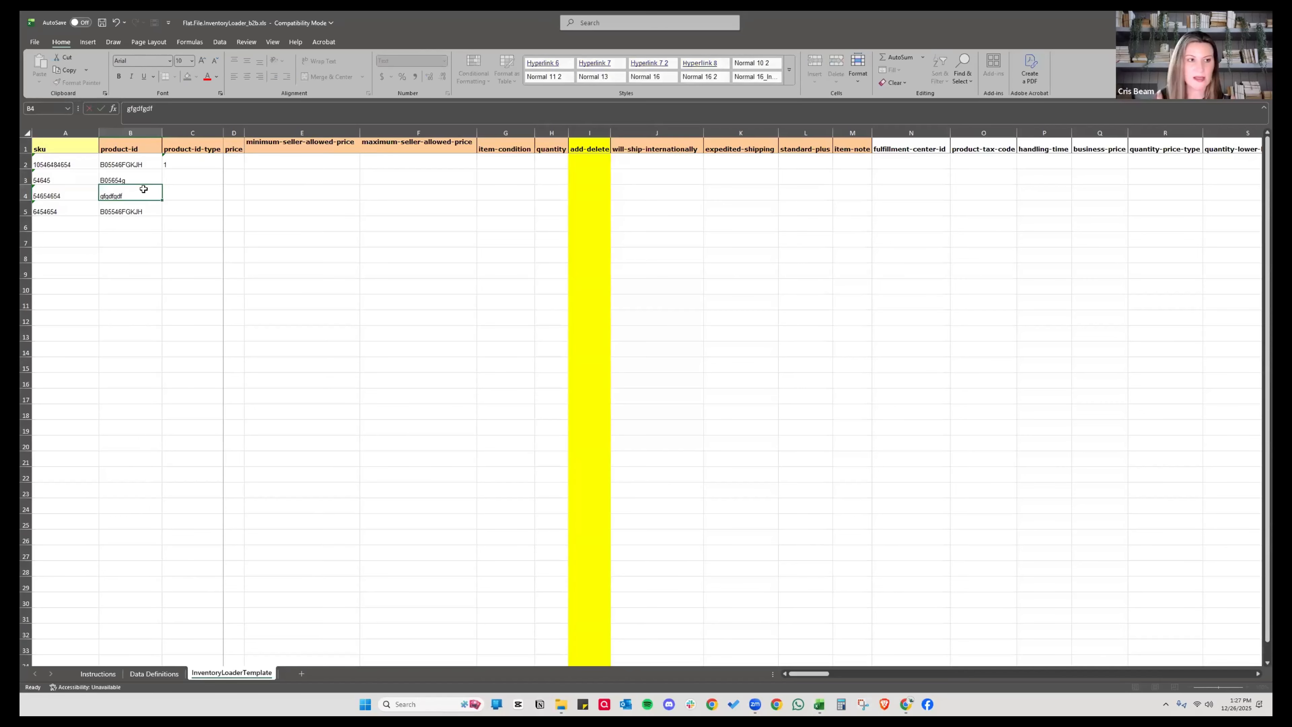
key("Return")
type("fgfhtrhh")
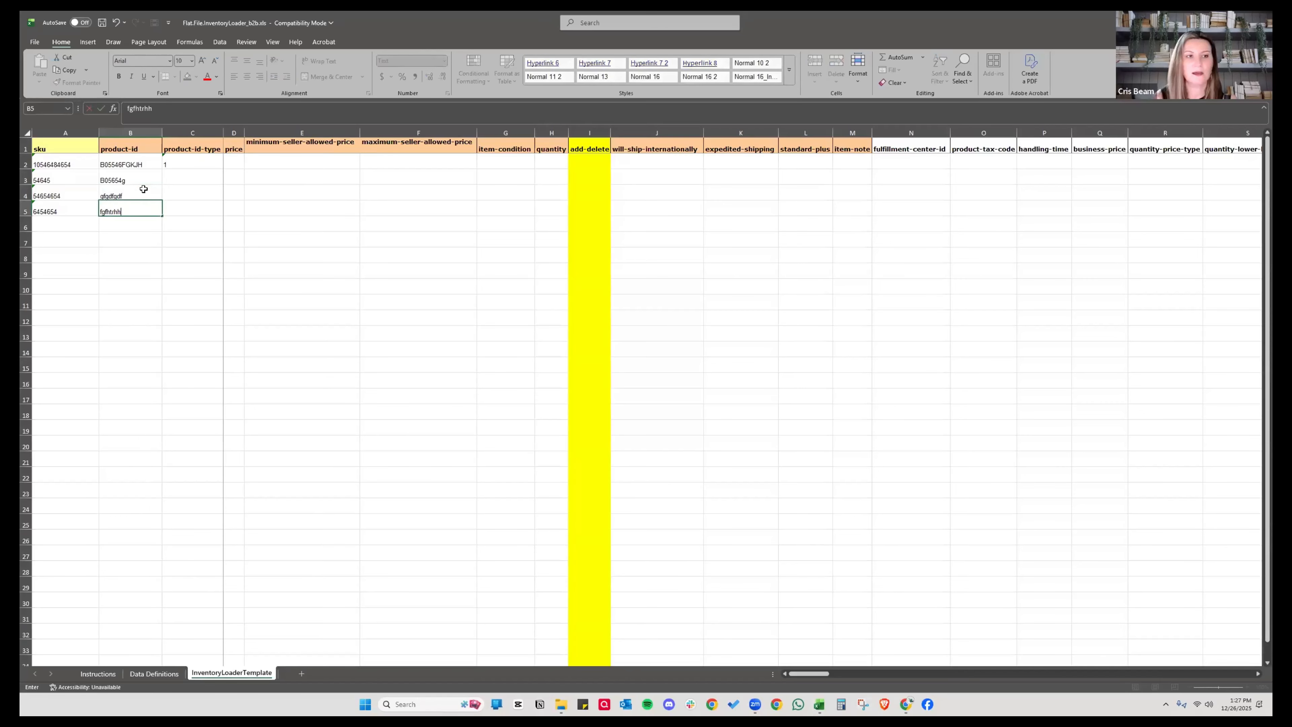
key("Return")
- Enter 1 as the product-id-type in rows 3 to 5
left_click(187, 178)
type("1")
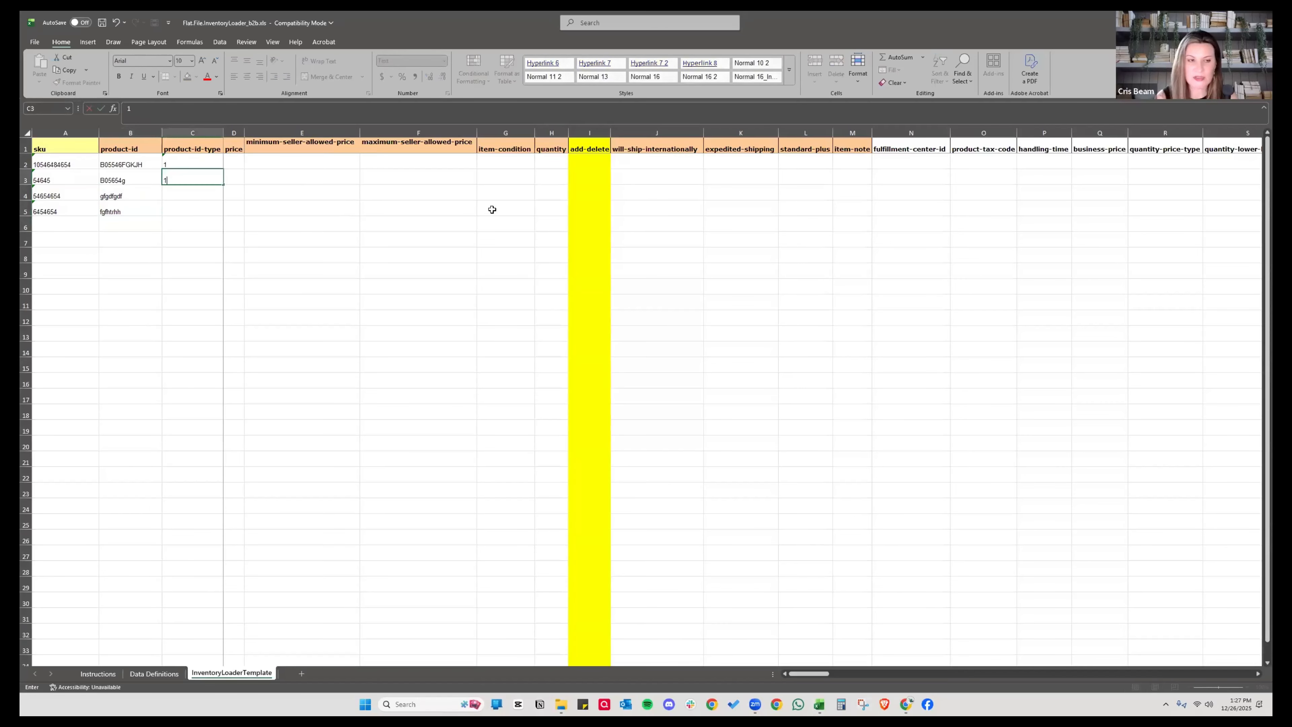
key("Return")
type("1")
key("Return")
type("1")
key("Return")
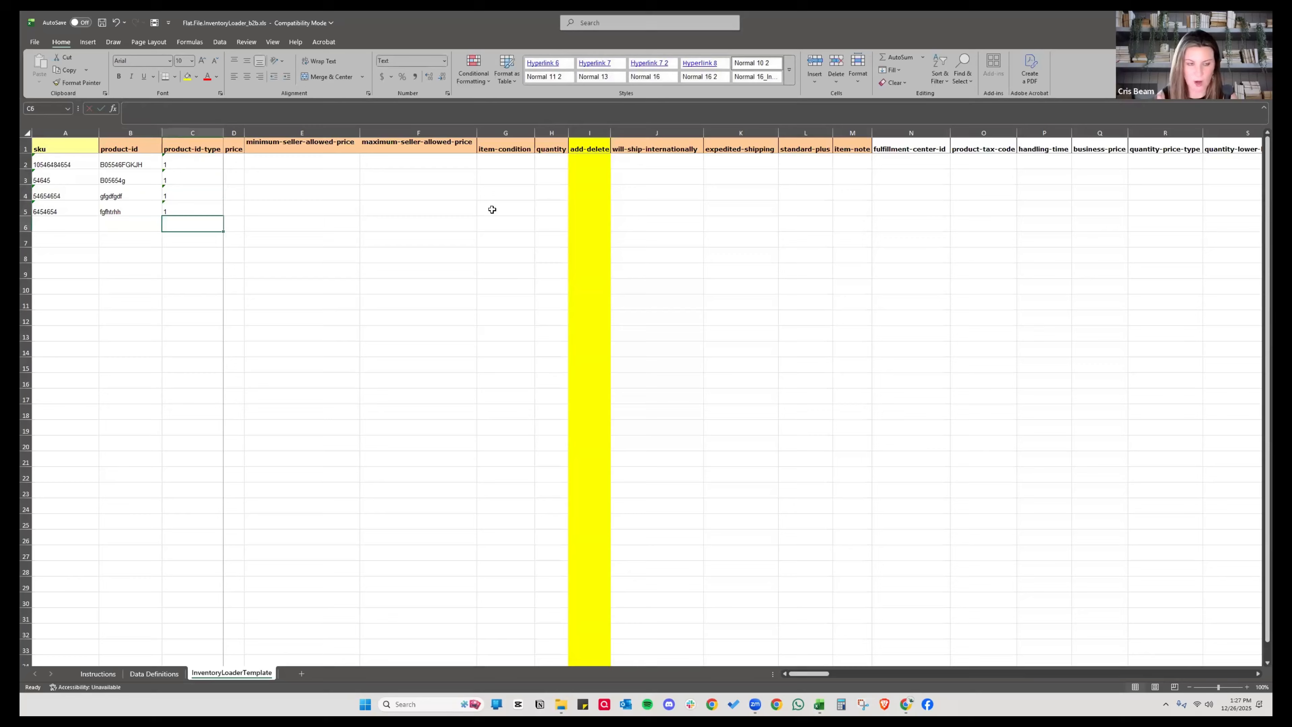
left_click(168, 297)
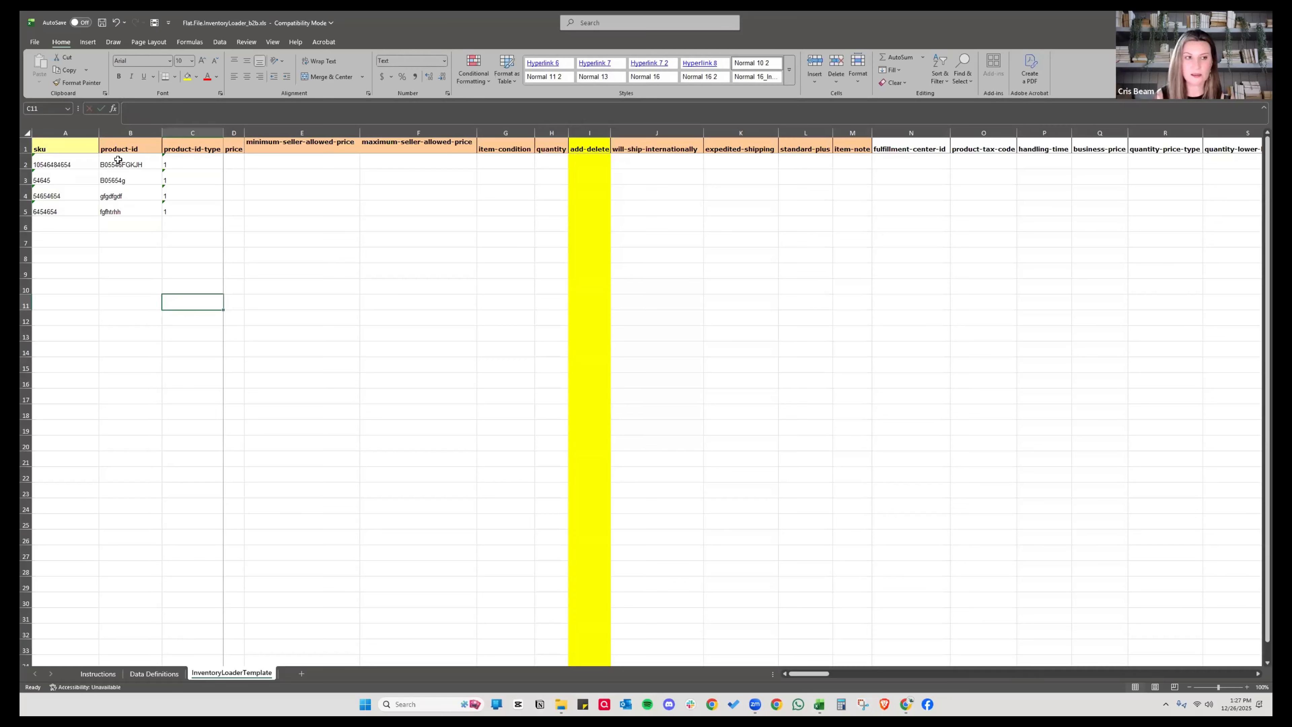
left_click_drag(193, 168, 195, 210)
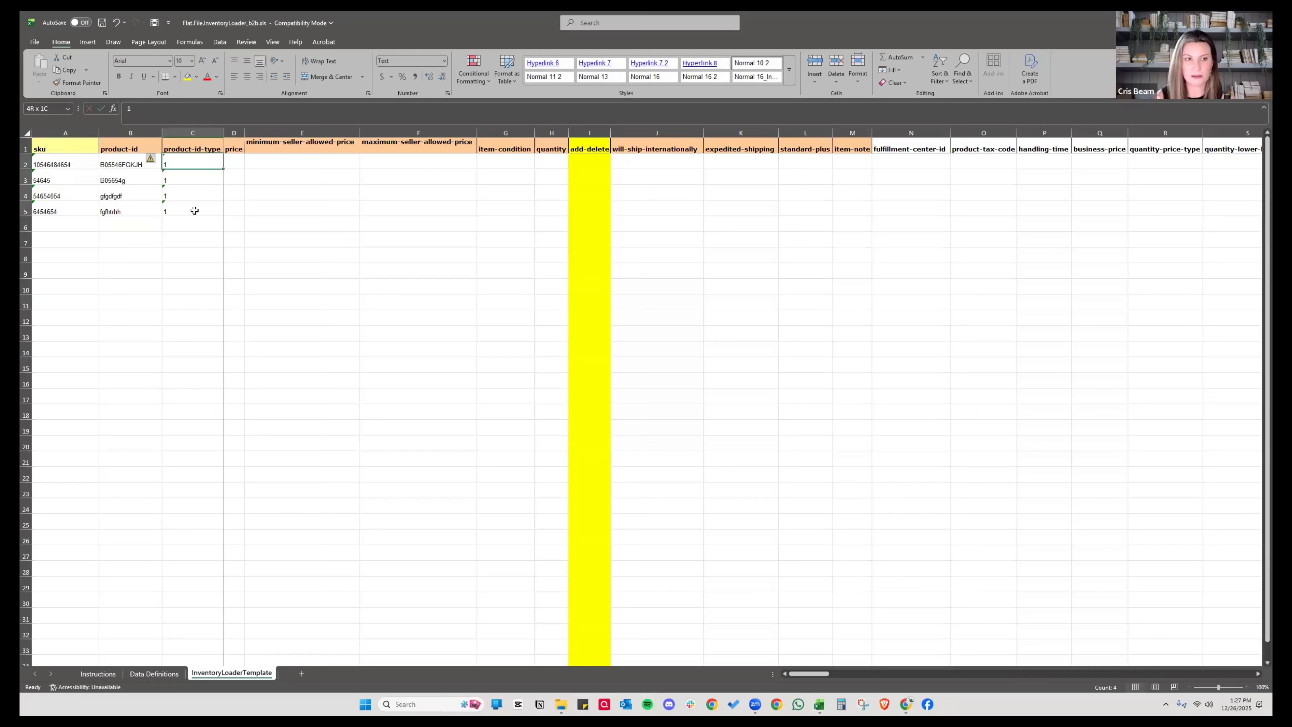
left_click(405, 228)
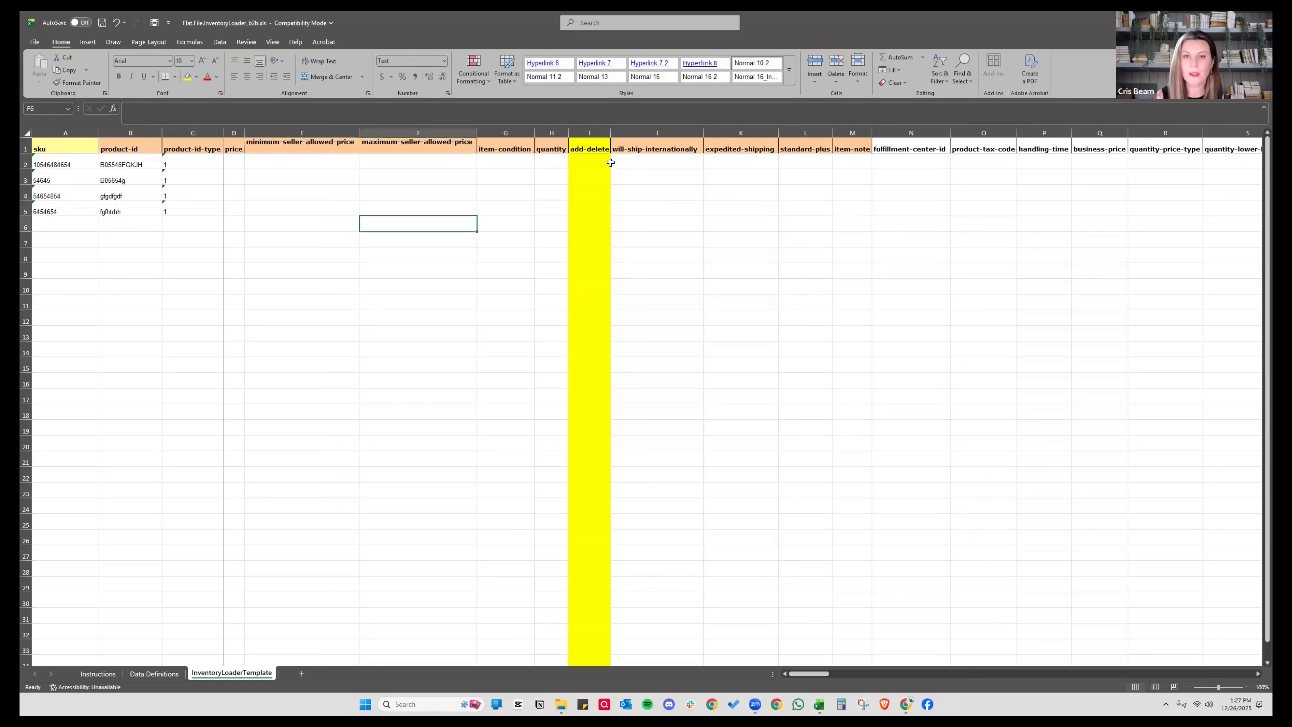
left_click(589, 133)
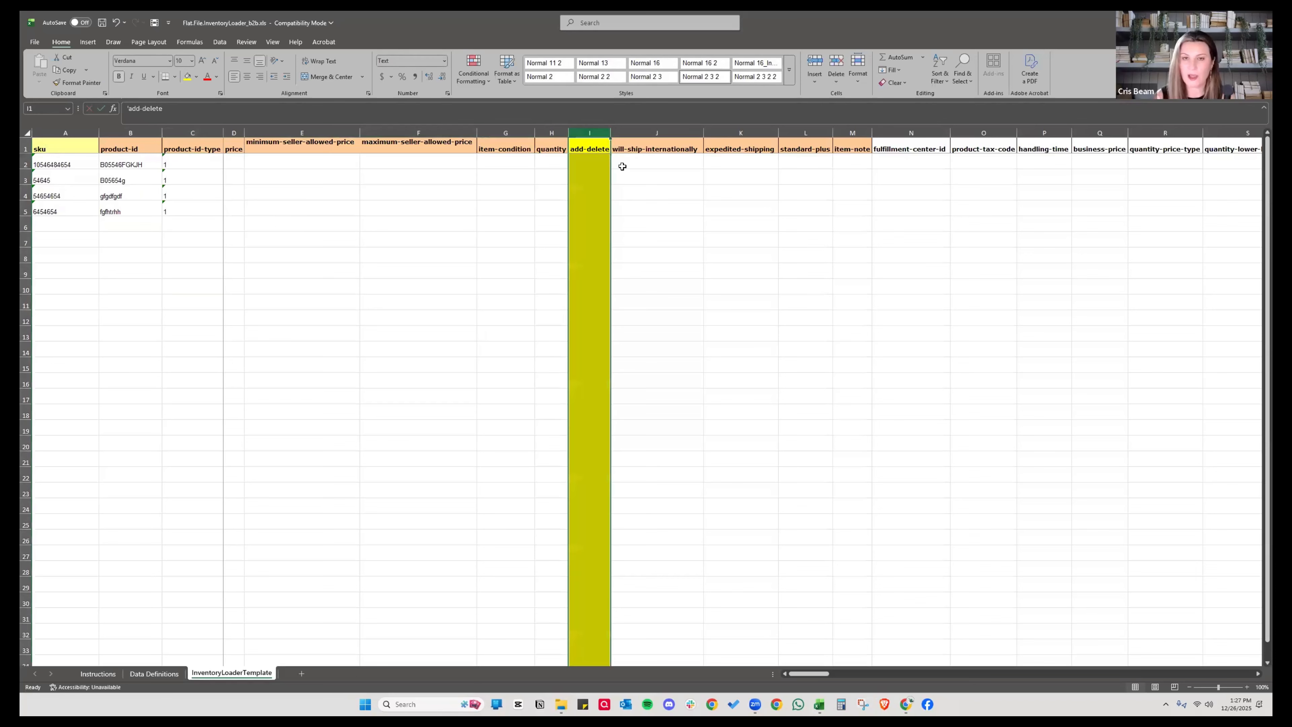
left_click(622, 167)
- Look up the add-delete codes in the Data Definitions sheet and enter x for rows 2 to 5 in the template's add-delete column
left_click(589, 163)
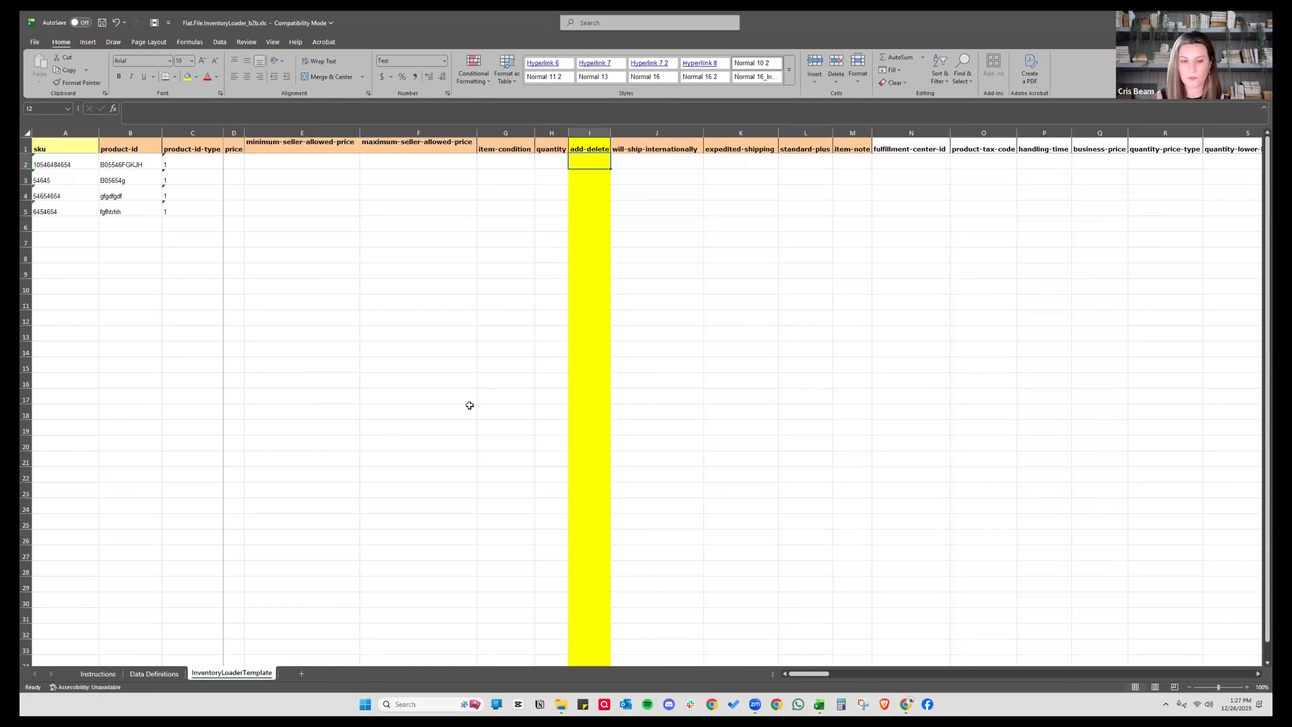
left_click(148, 674)
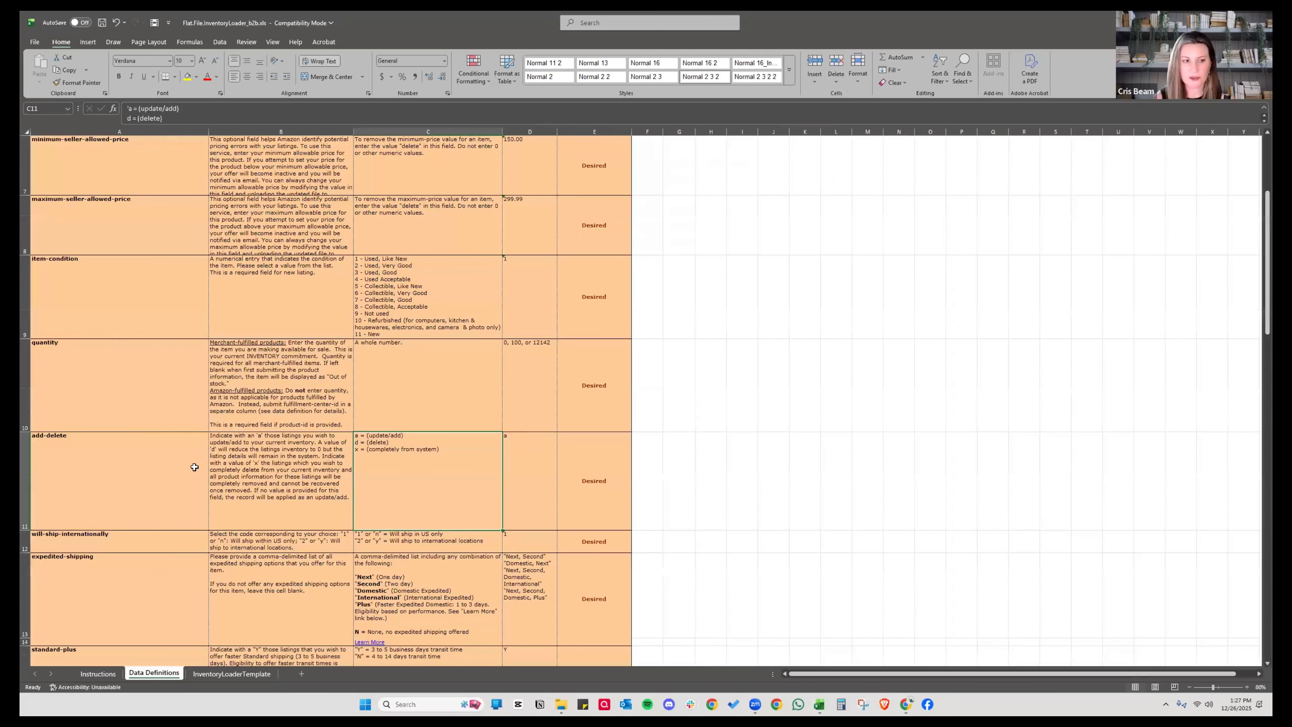
left_click(99, 461)
left_click(405, 463)
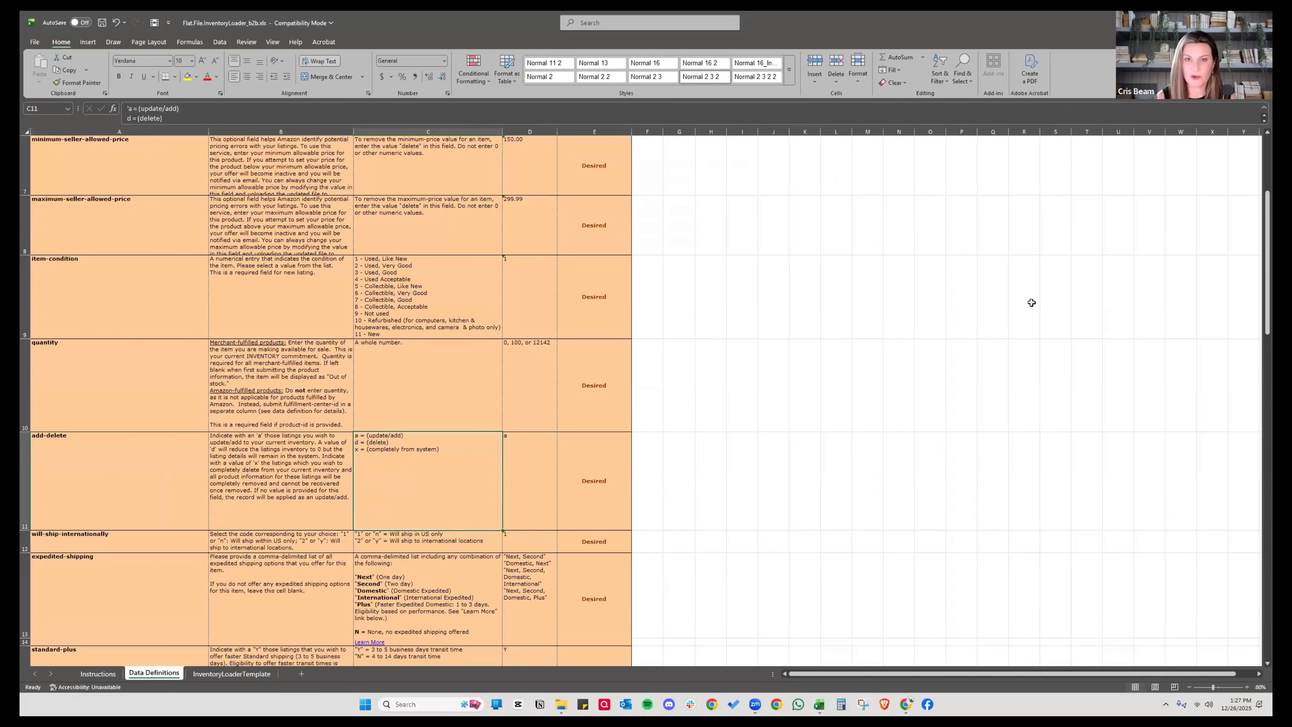
left_click(231, 673)
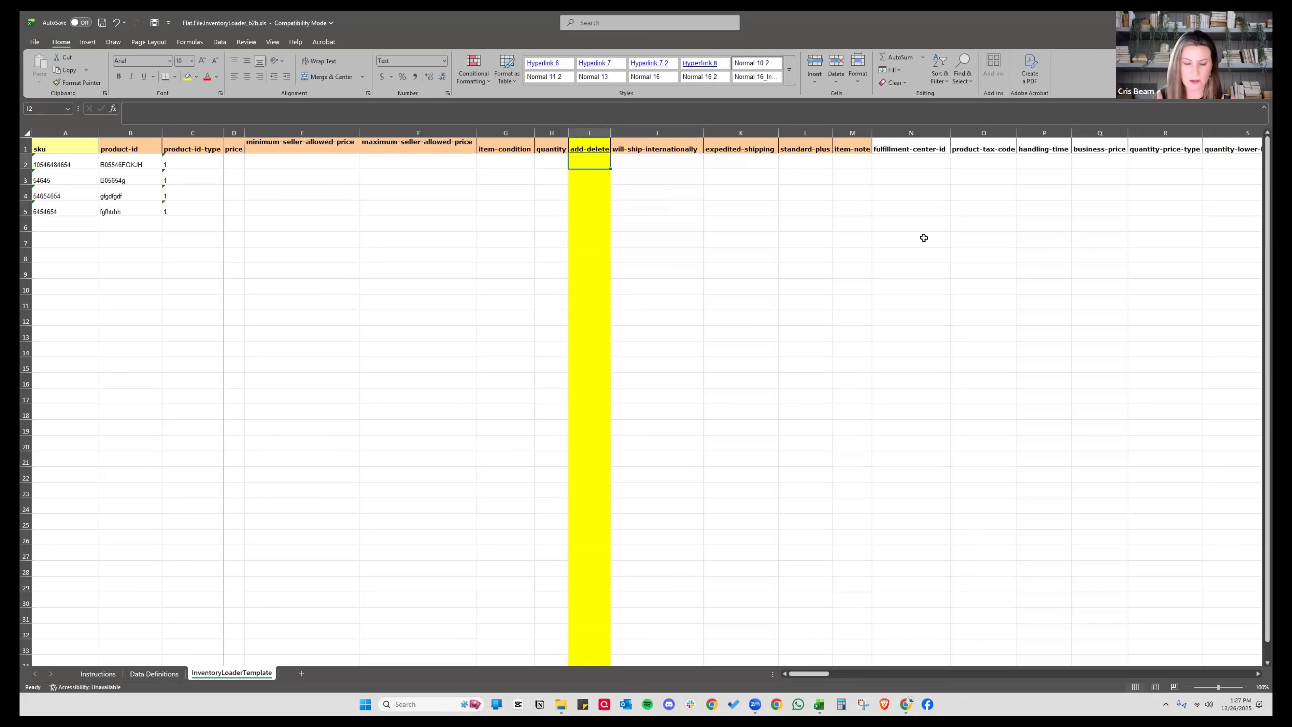
type("x")
key("Return")
type("x")
key("Return")
type("x")
key("Return")
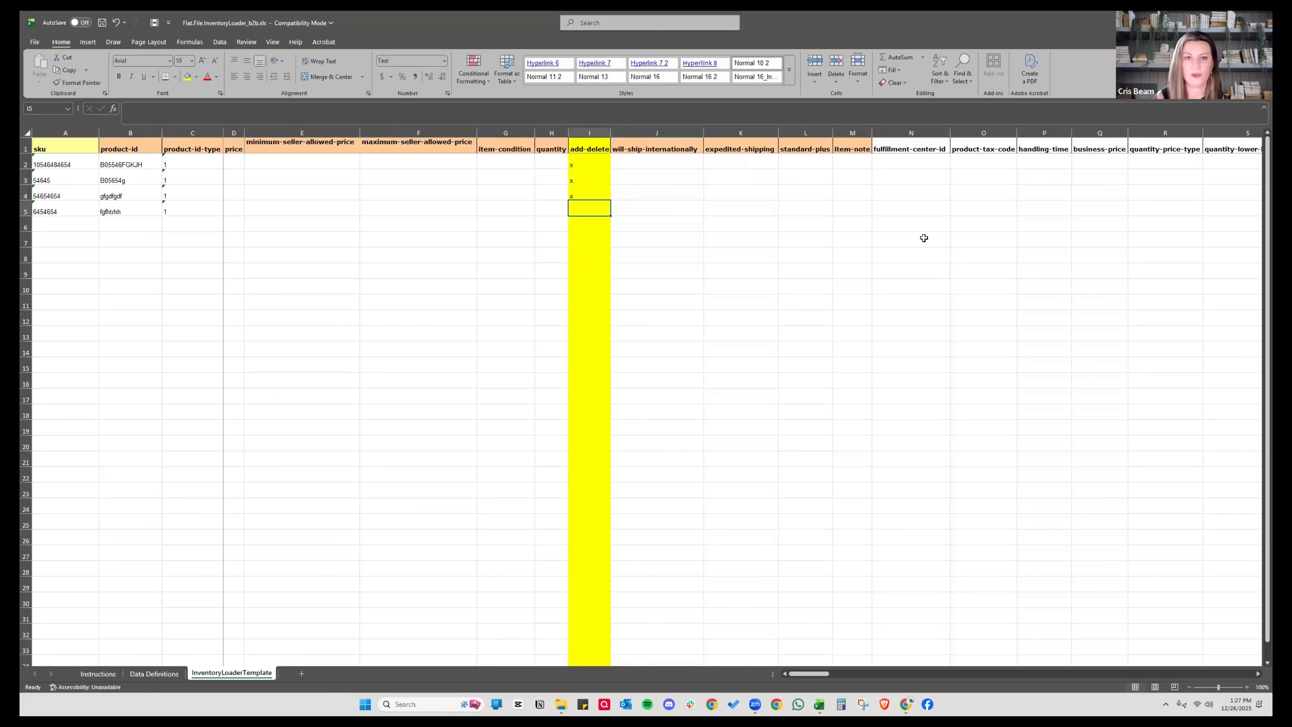
type("x")
key("Return")
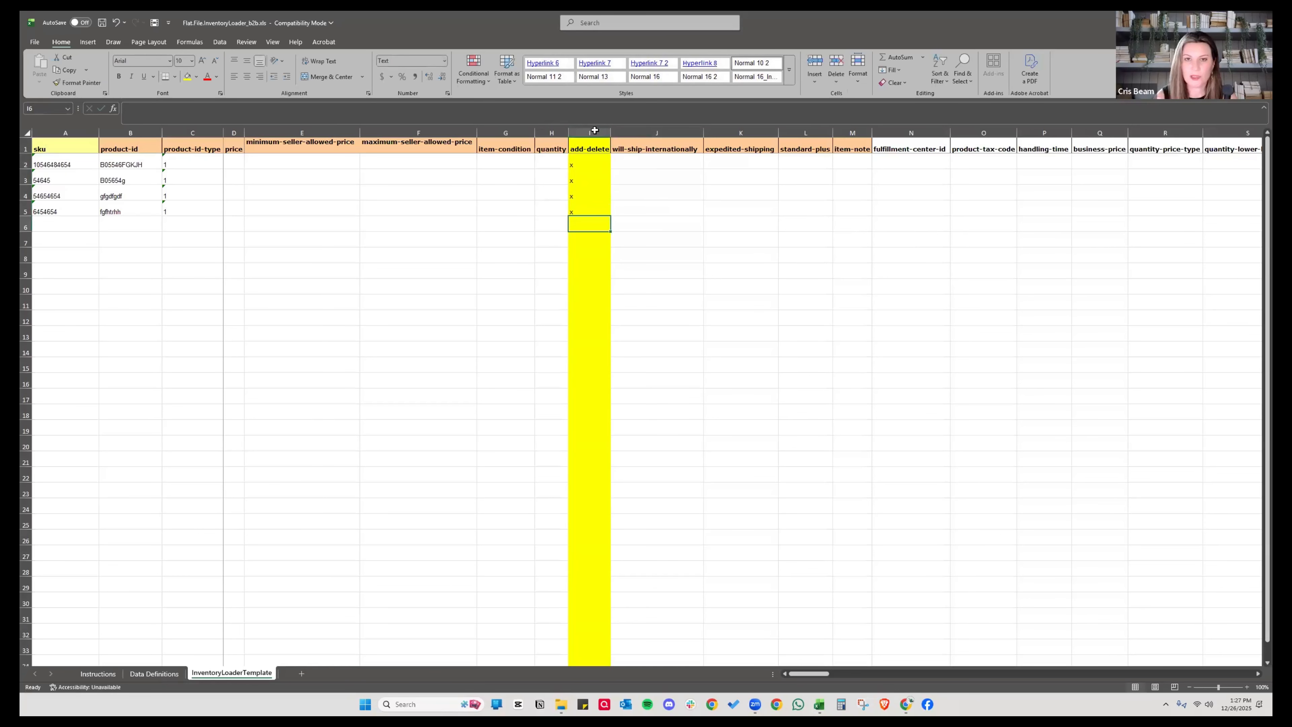
- Center the contents of the whole add-delete column
left_click(594, 131)
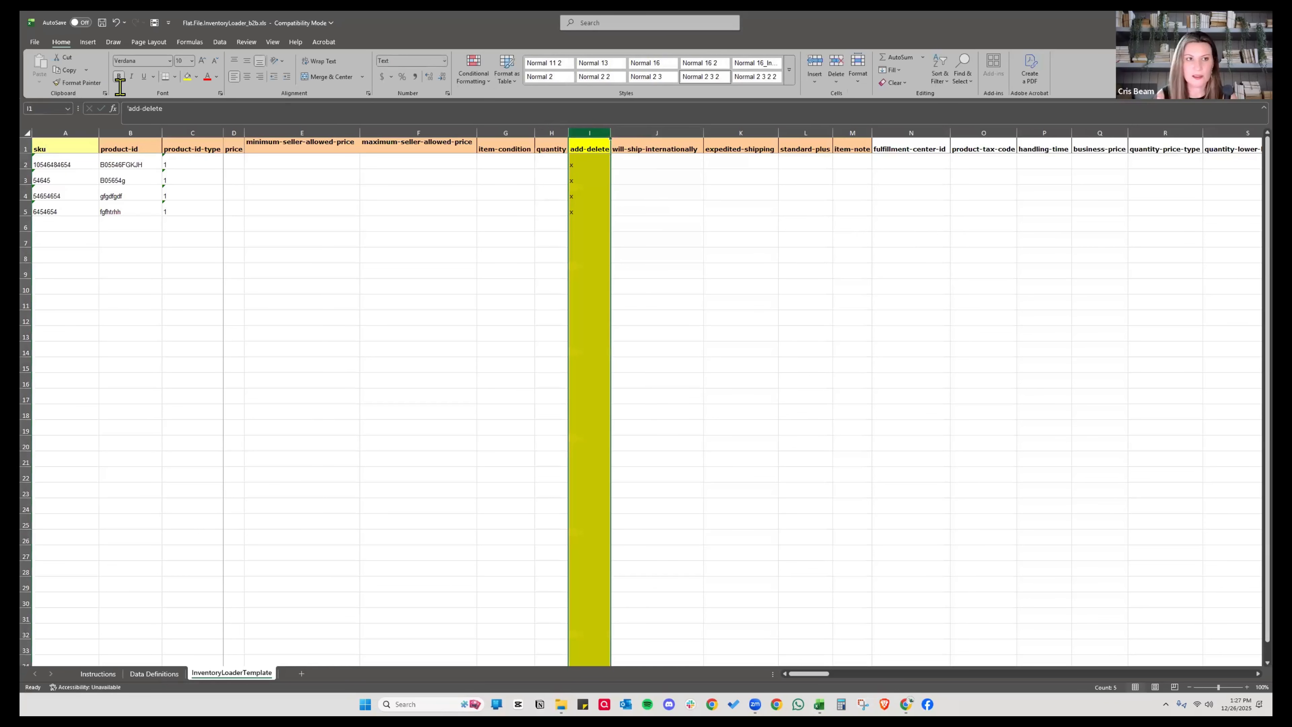
key("alt+h")
key("a")
key("c")
left_click(751, 245)
left_click(497, 203)
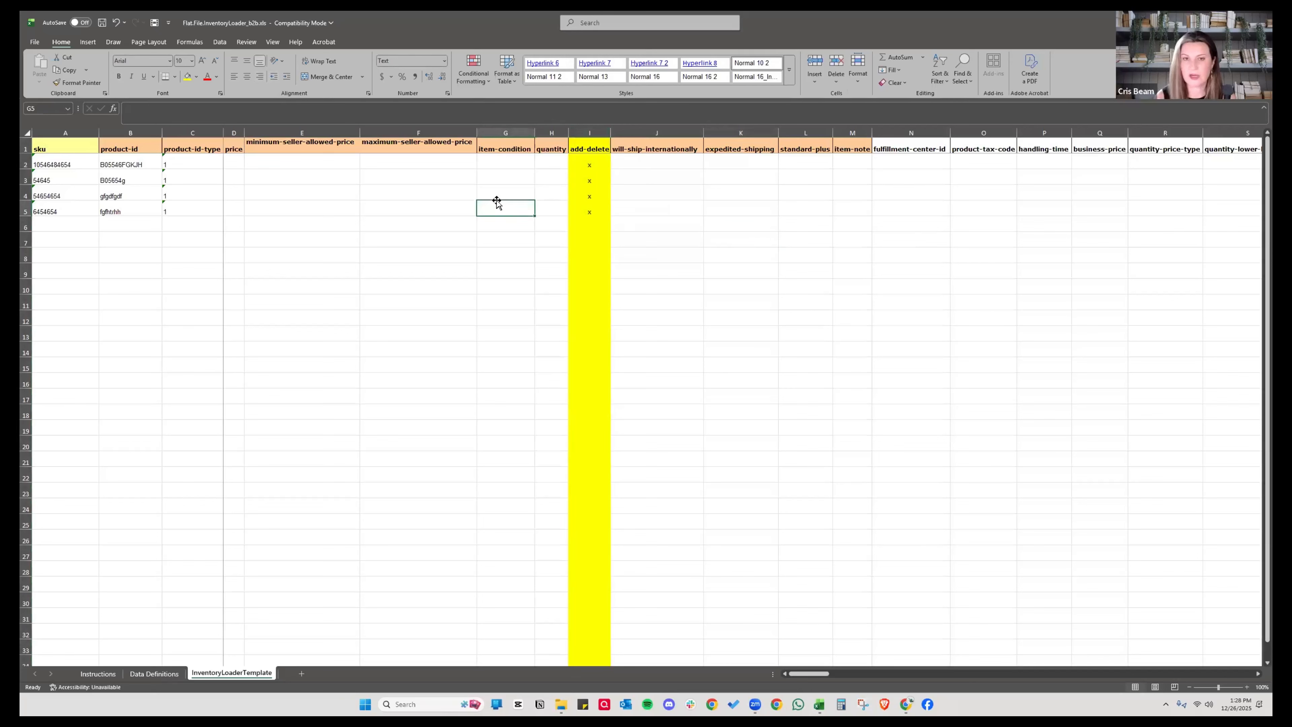
left_click(504, 176)
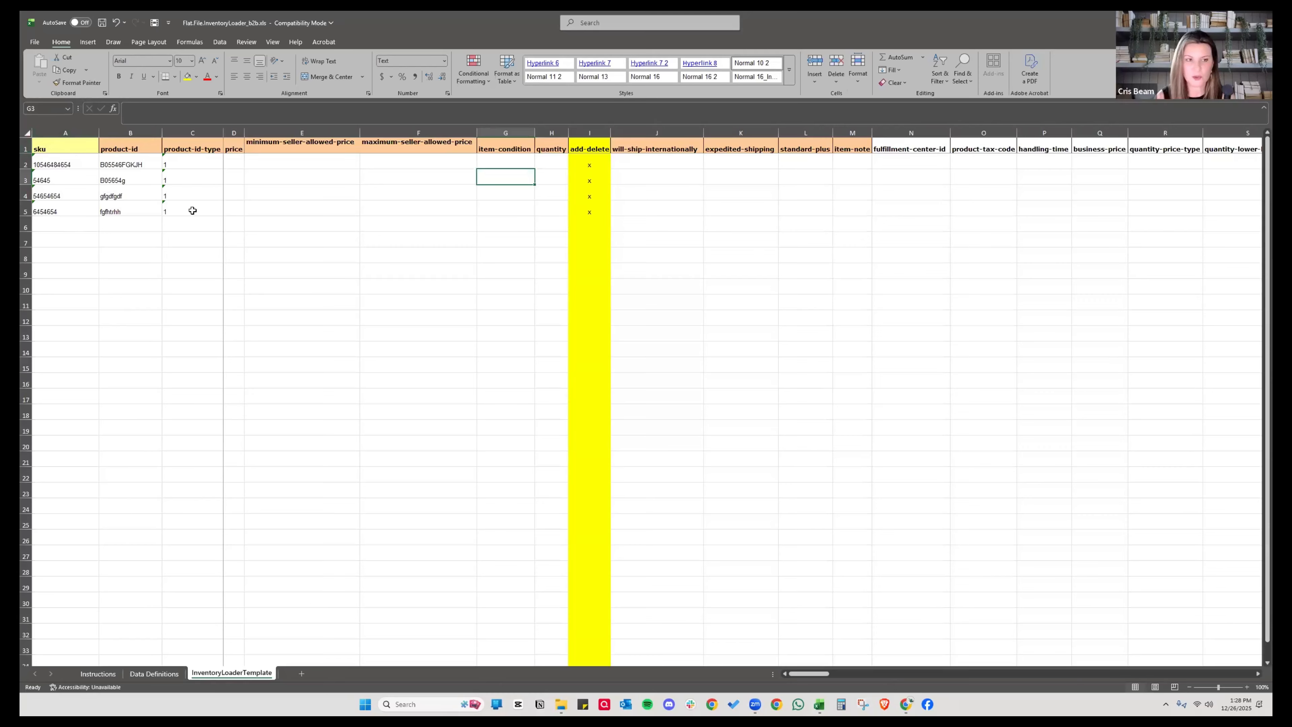
left_click(600, 158)
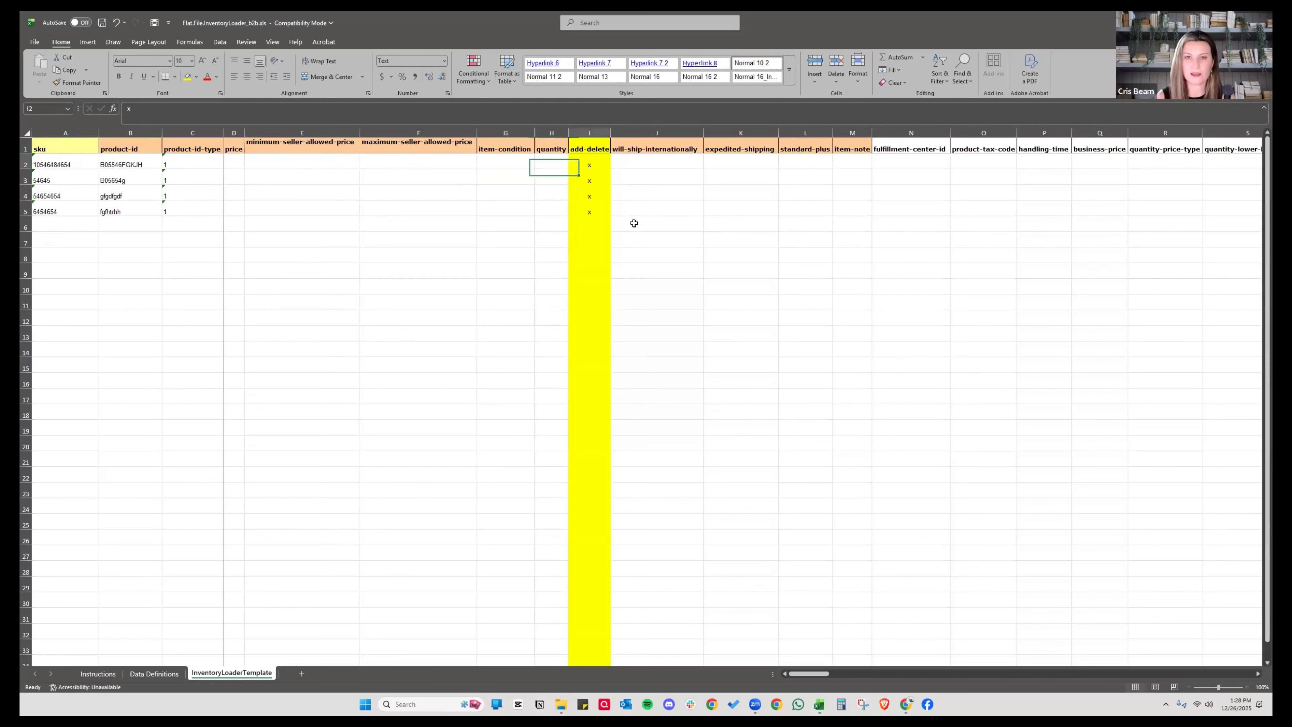
left_click(615, 208)
left_click(604, 207)
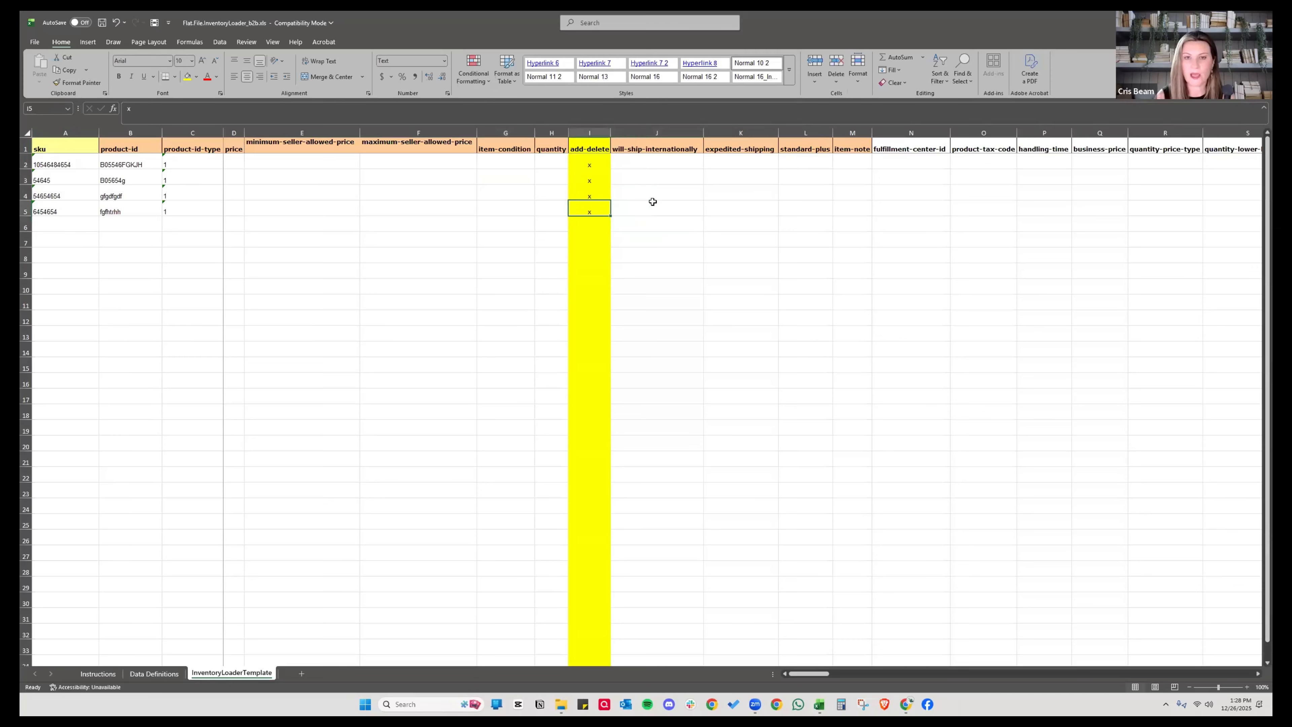
left_click(652, 202)
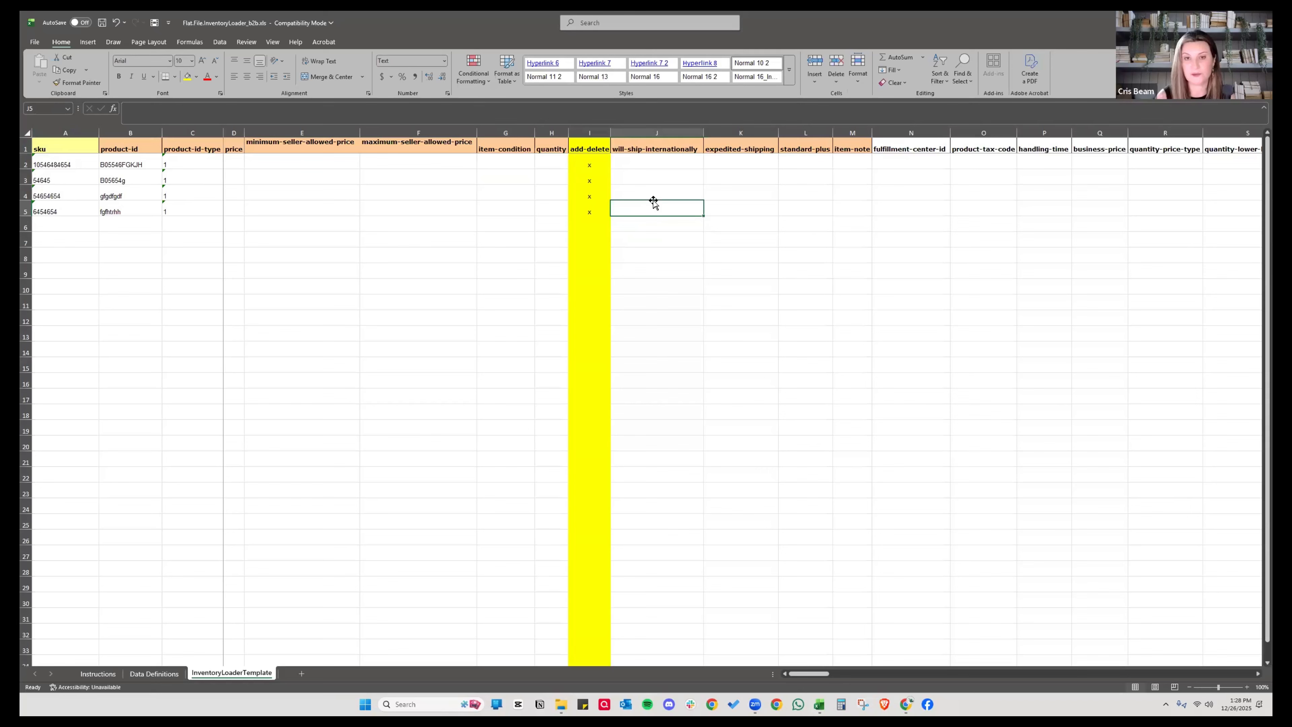
left_click(885, 336)
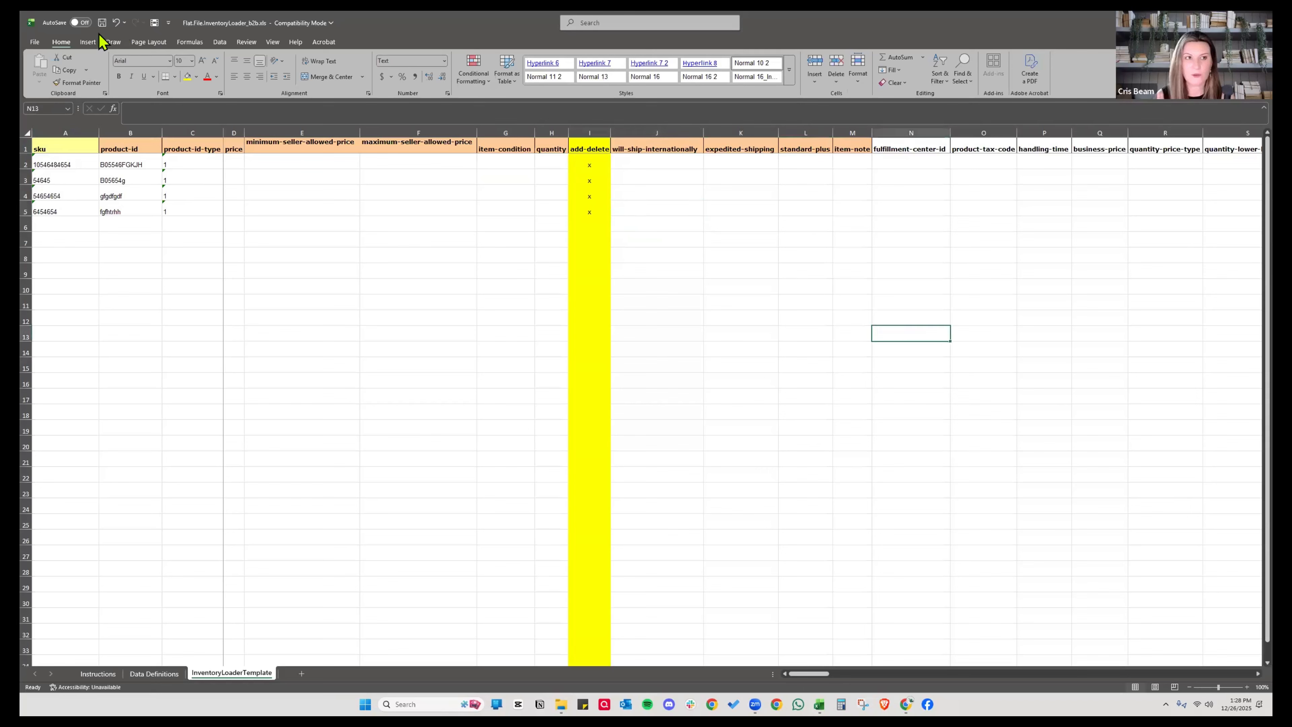
- Save the workbook in its current format, continuing past the compatibility check
left_click(101, 22)
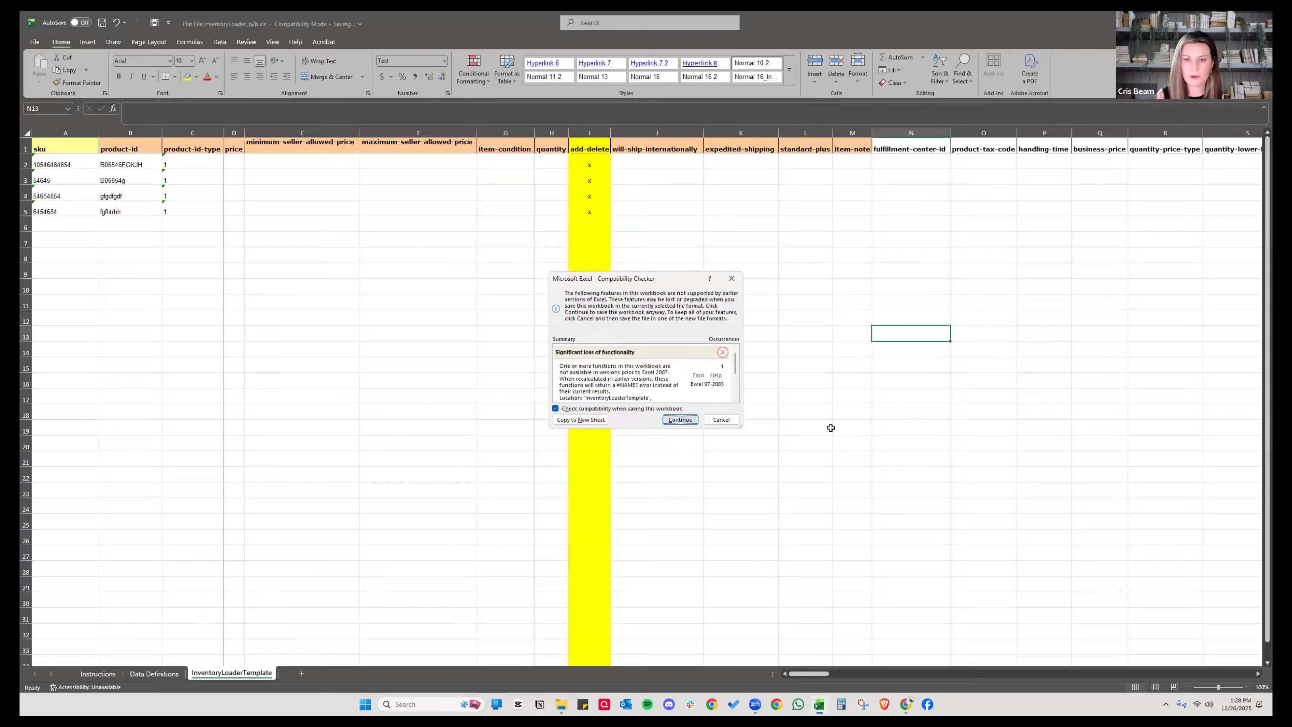
key("Return")
left_click(802, 268)
left_click(906, 360)
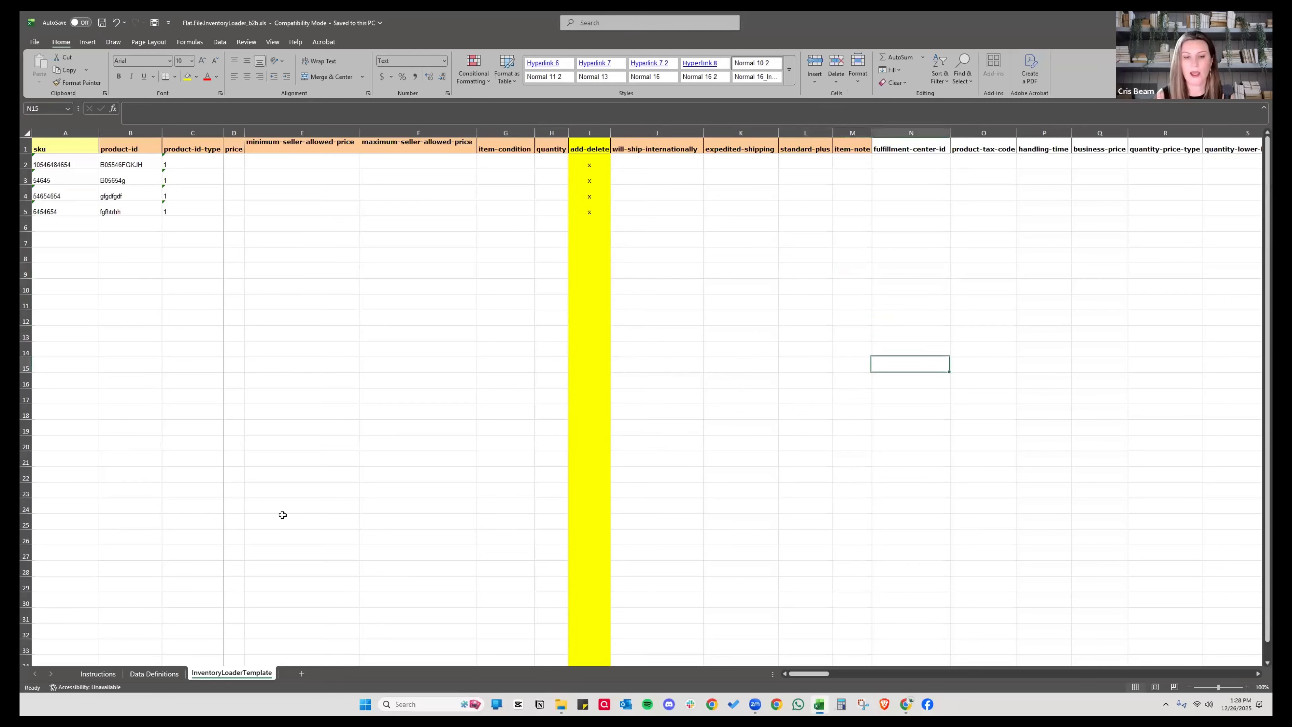
- Read the Instructions sheet on how to use the file, especially step 6 about the file format for saving
left_click(99, 674)
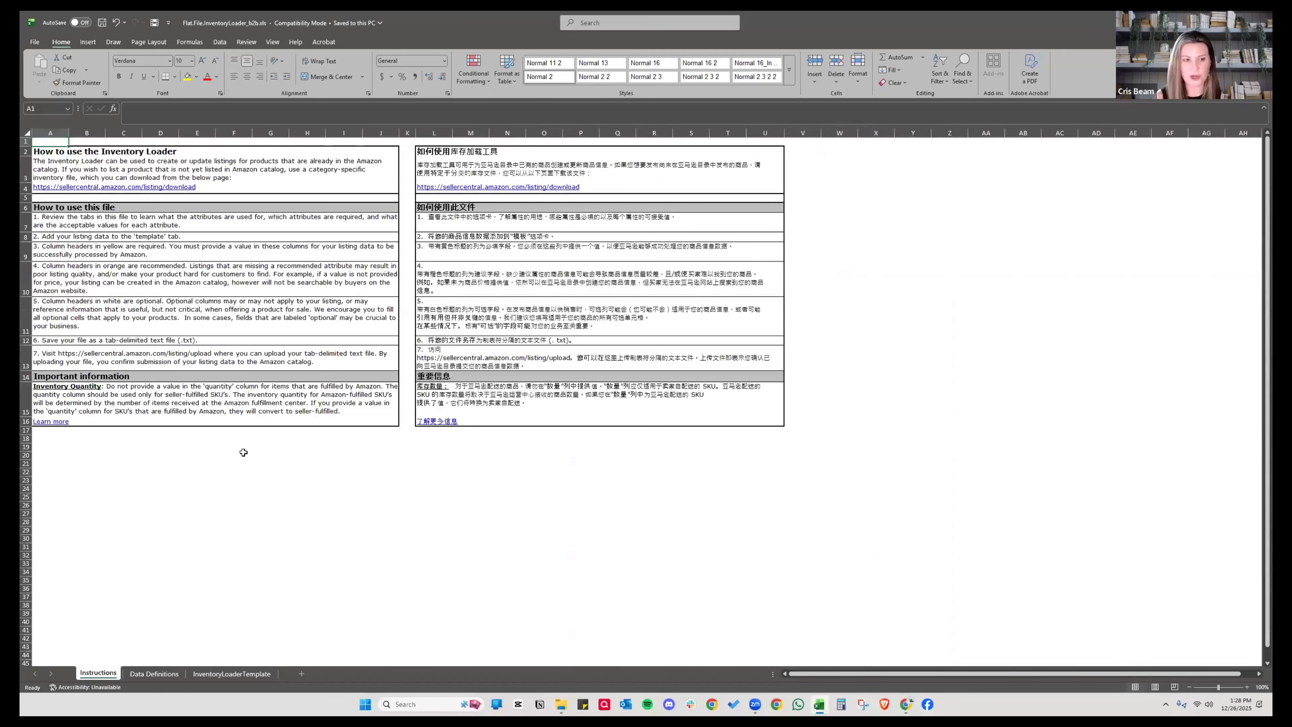
left_click(68, 207)
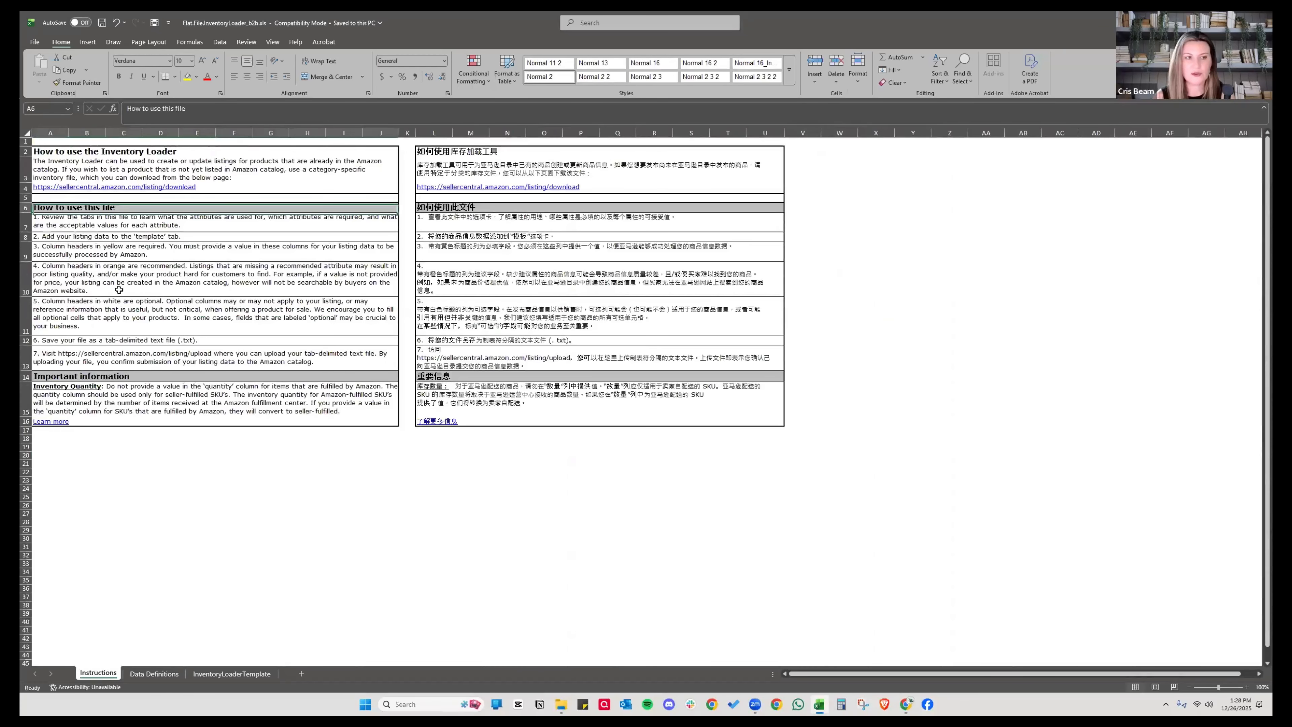
left_click_drag(119, 289, 127, 364)
left_click(155, 547)
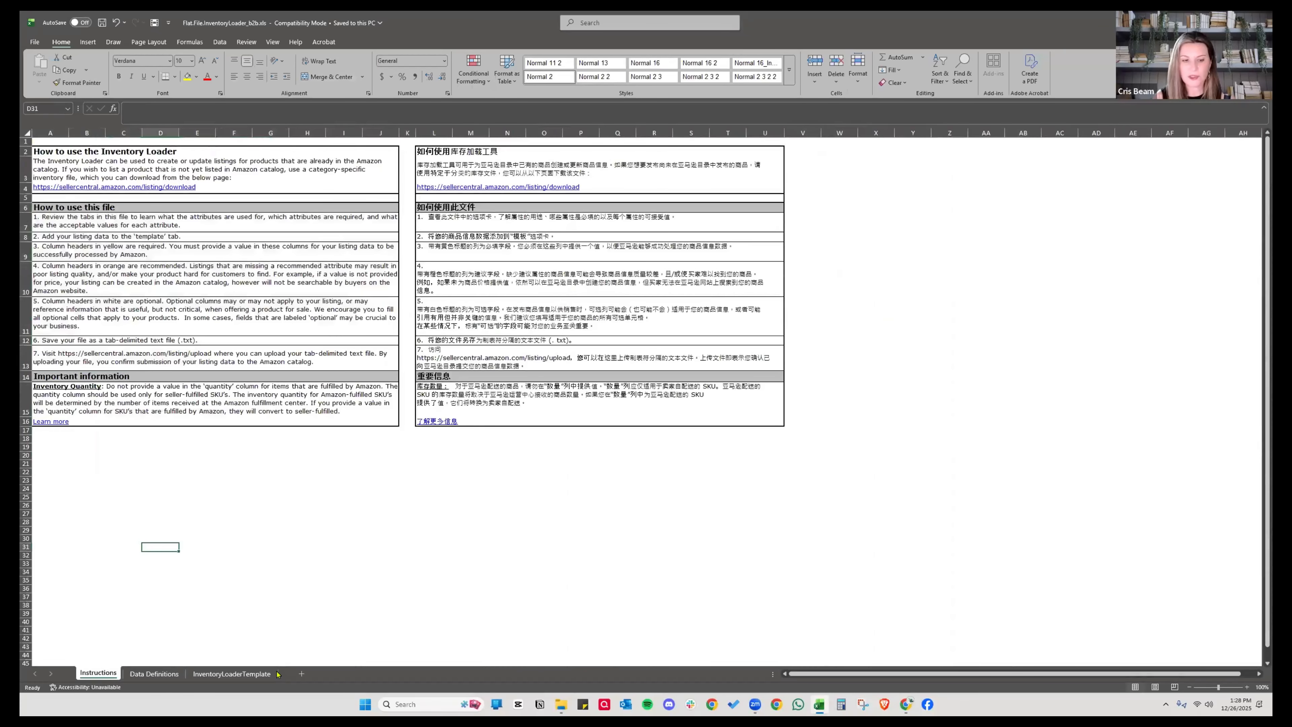
left_click(71, 342)
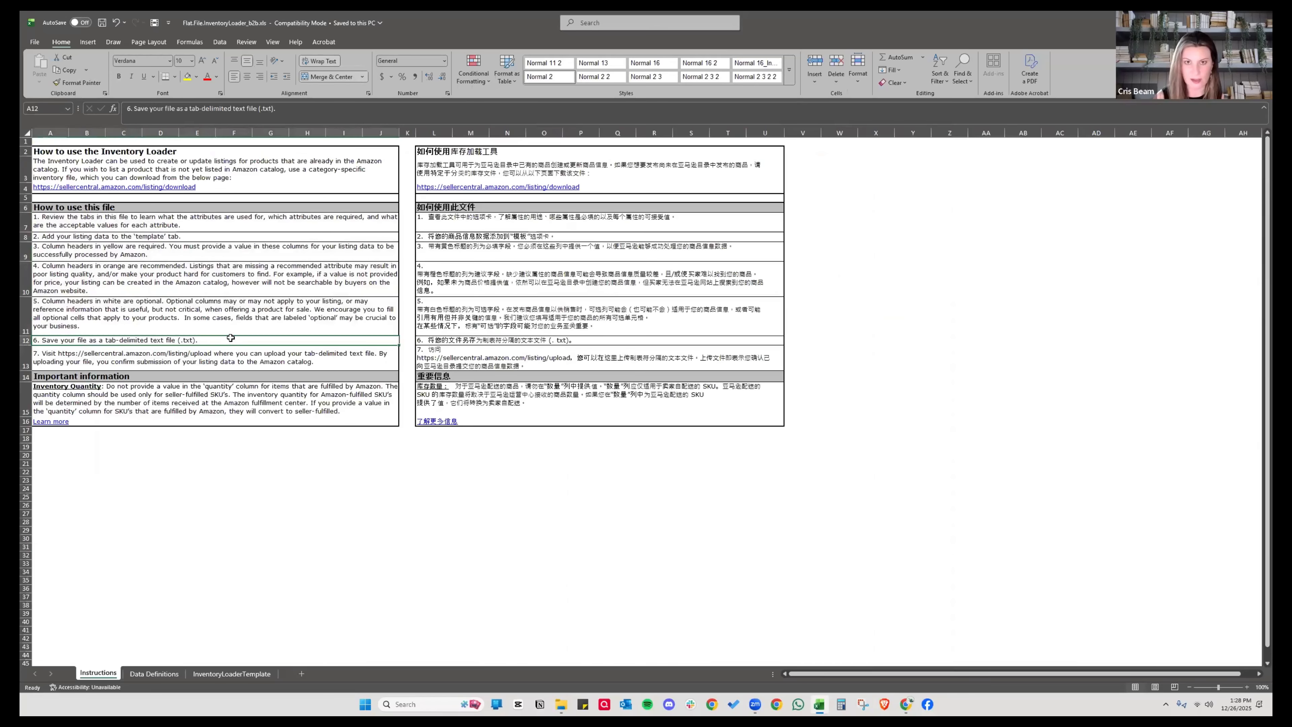
- Save only the InventoryLoaderTemplate sheet as a Text (Tab delimited) (*.txt) file named Flat.File.InventoryLoader_b2b
left_click(238, 674)
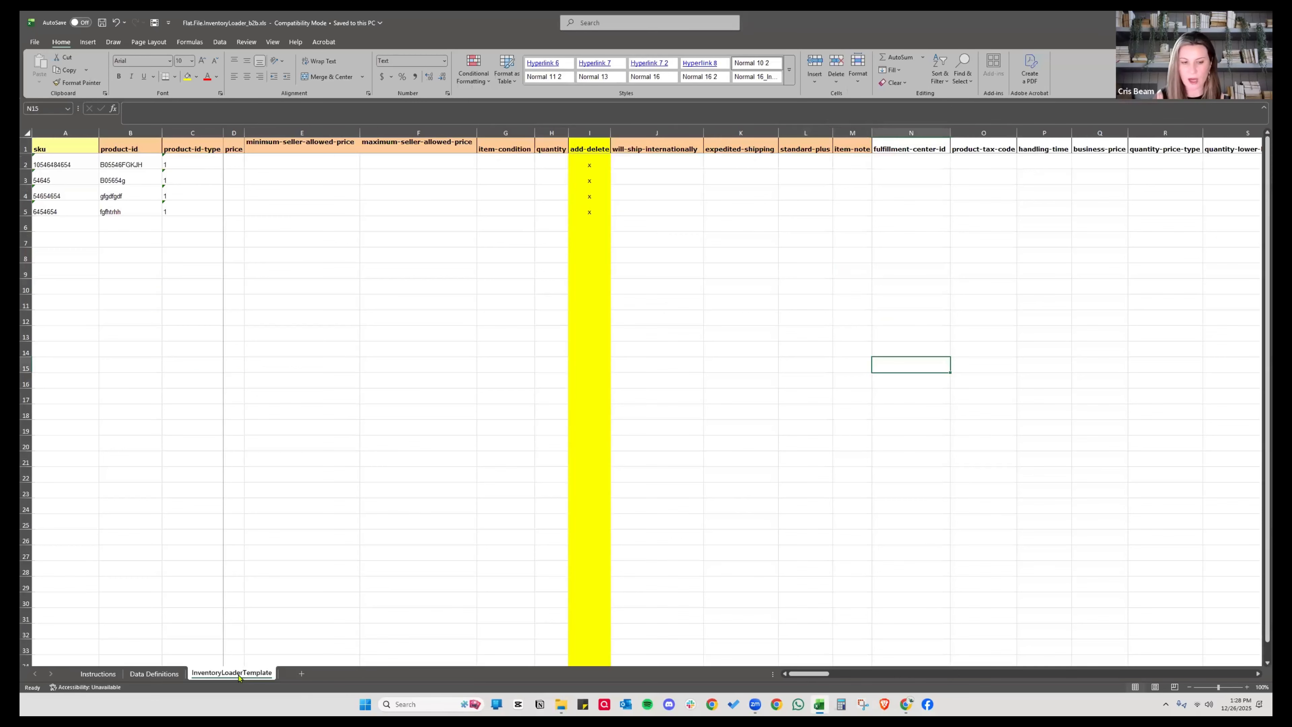
left_click(245, 301)
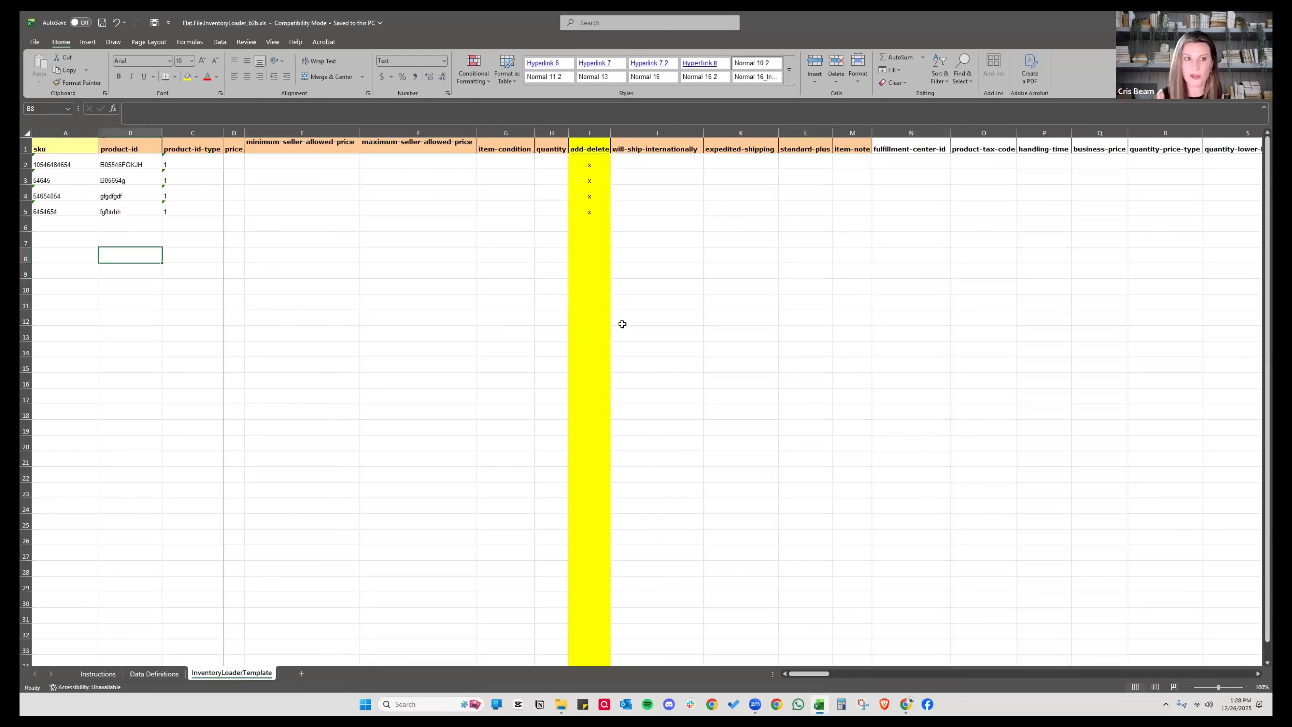
key("Up")
key("Up")
key("Up")
key("Up")
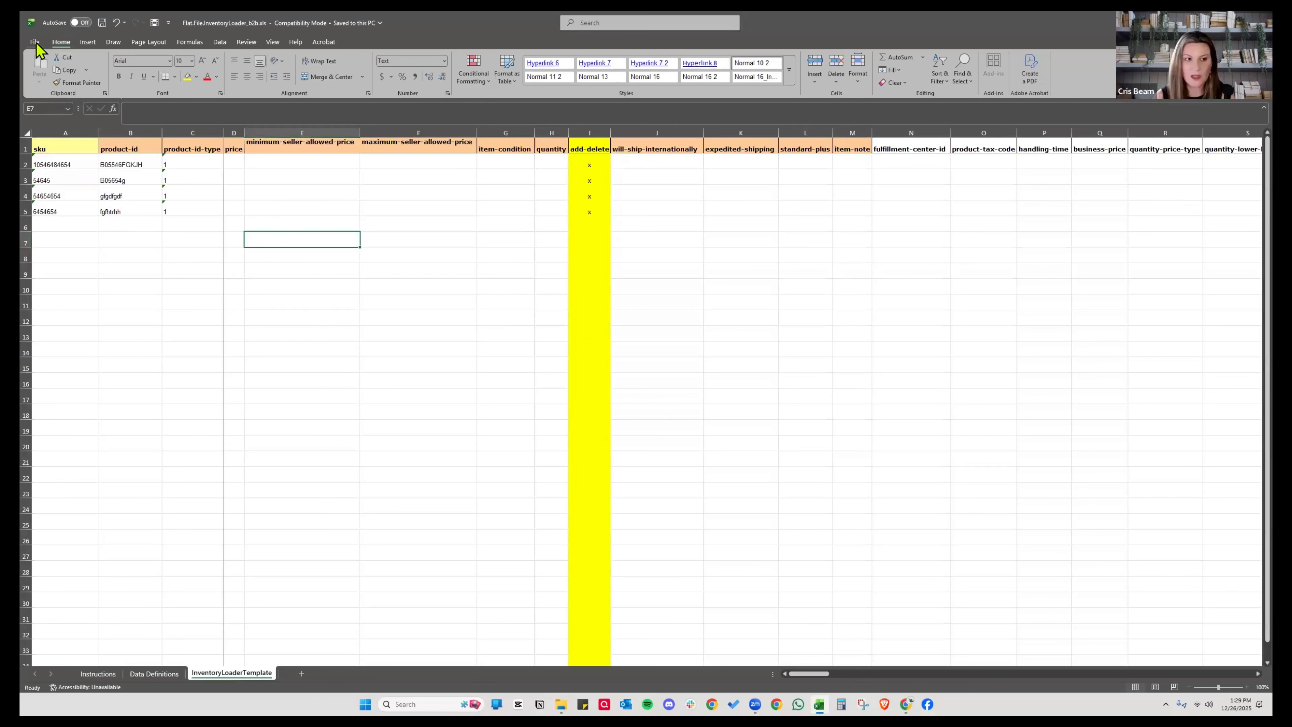
left_click(36, 45)
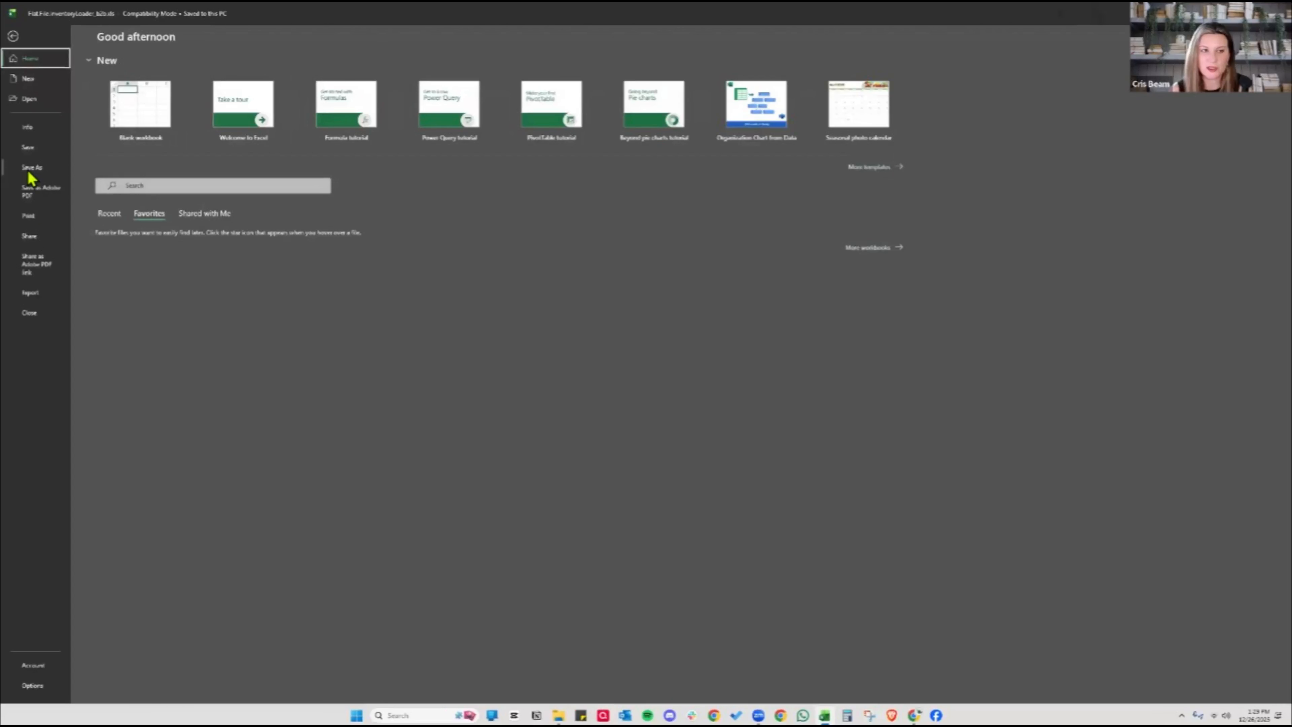
left_click(31, 168)
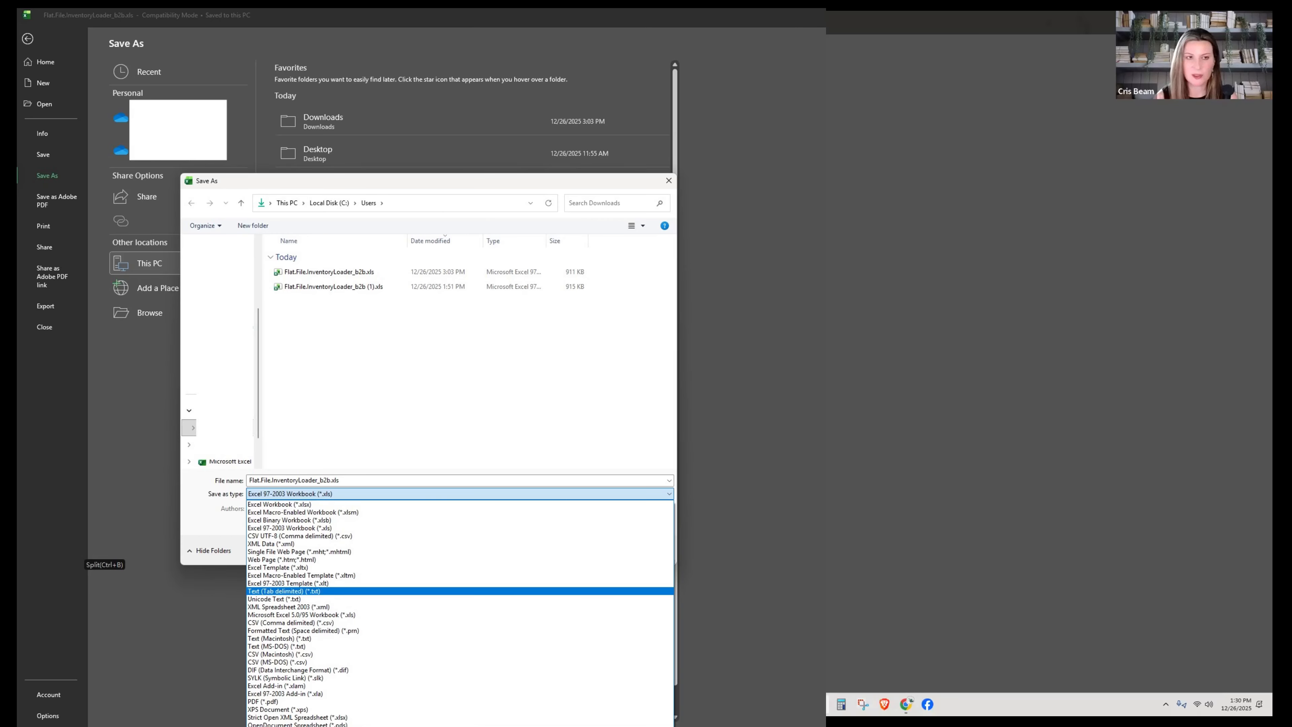
key("Return")
key("Return")
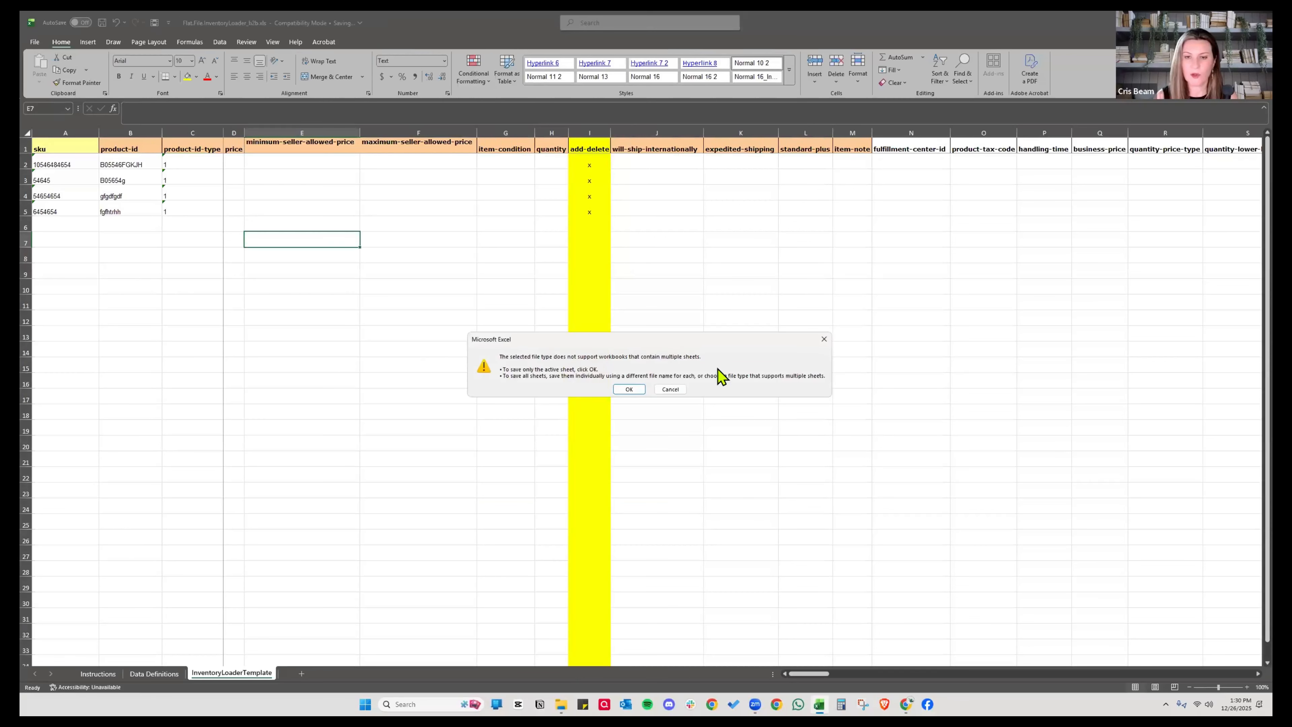
left_click(628, 389)
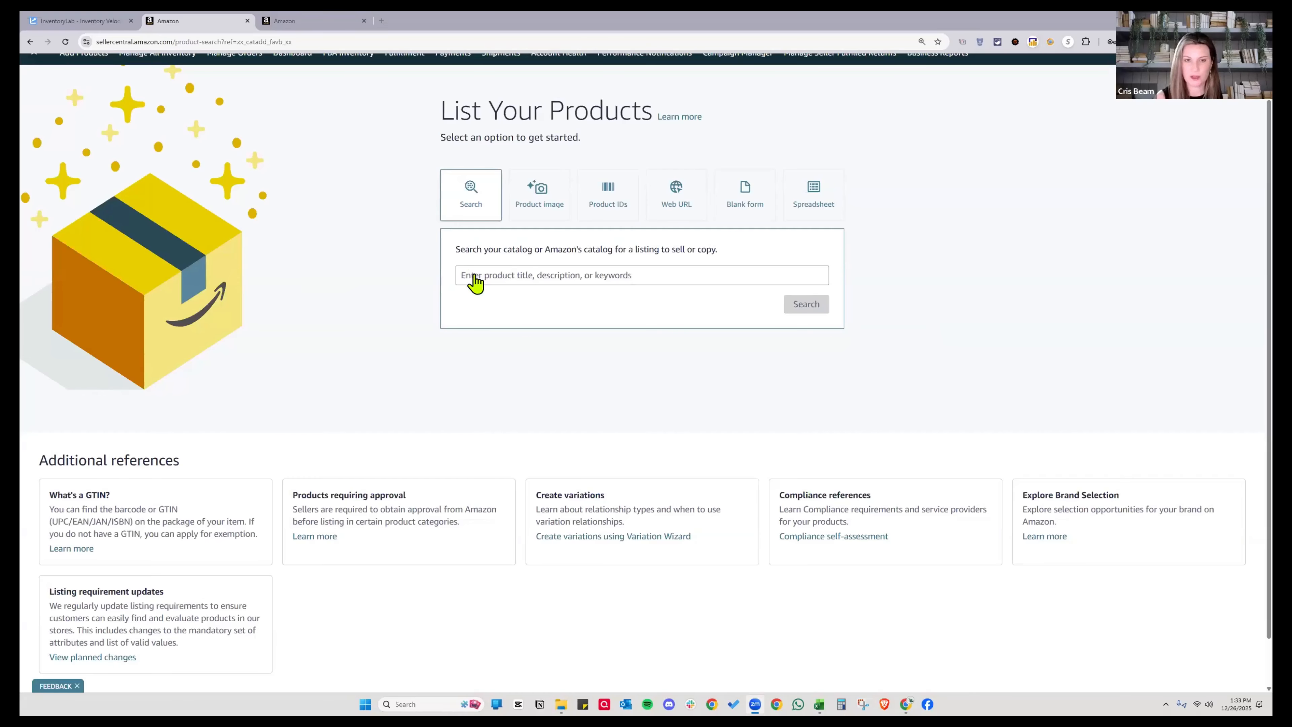
- Upload Flat.File.InventoryLoader_b2b.txt as a spreadsheet on Seller Central's List Your Products page and submit the products
left_click(550, 283)
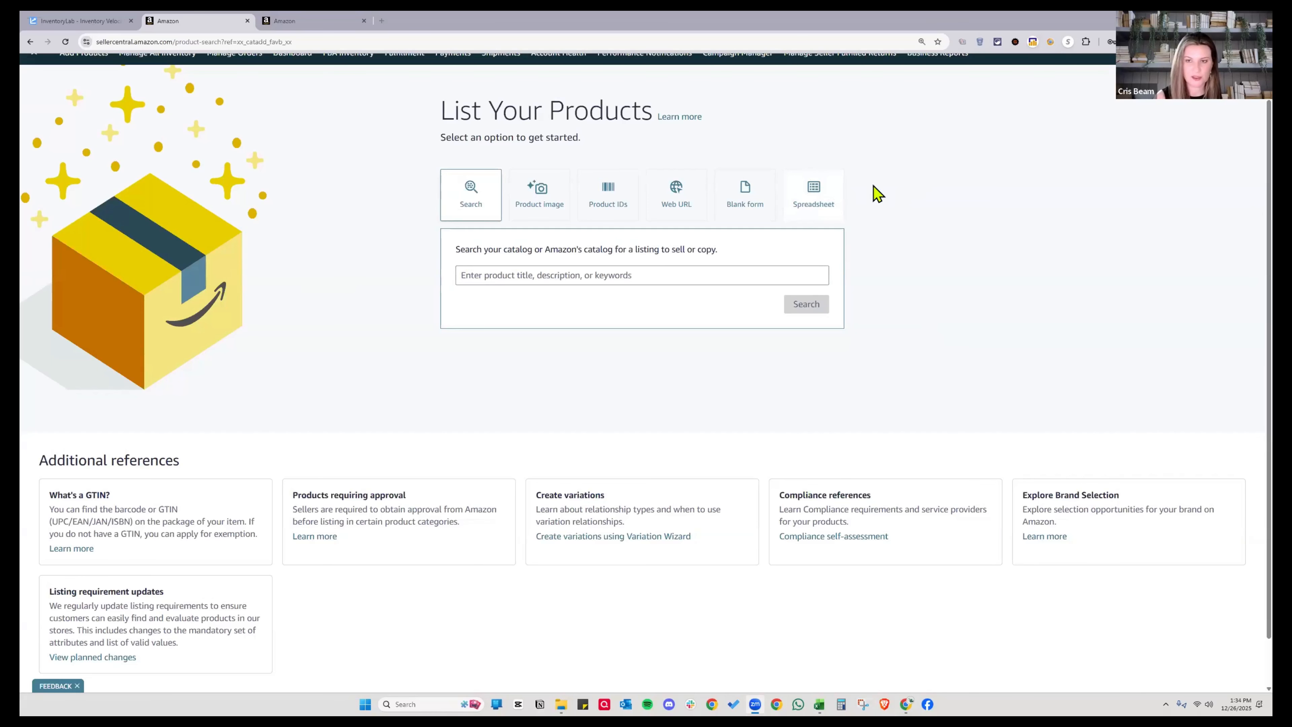
left_click(830, 209)
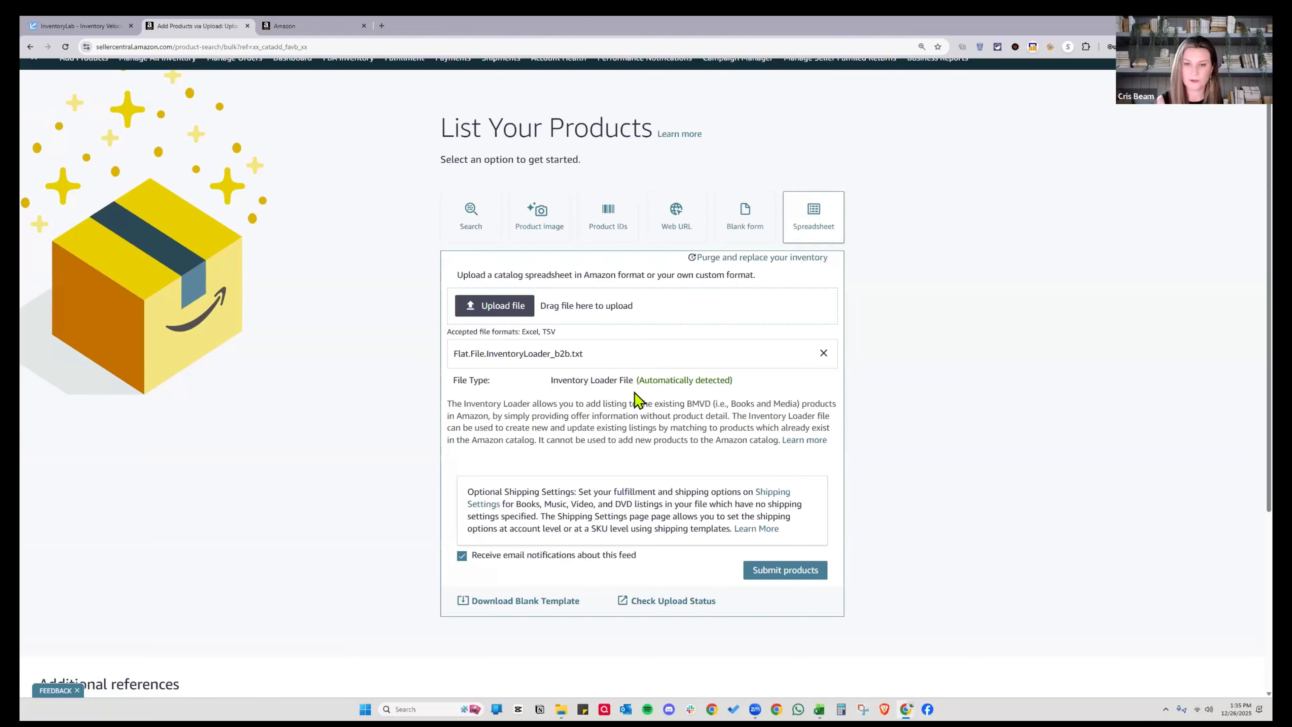
left_click(796, 577)
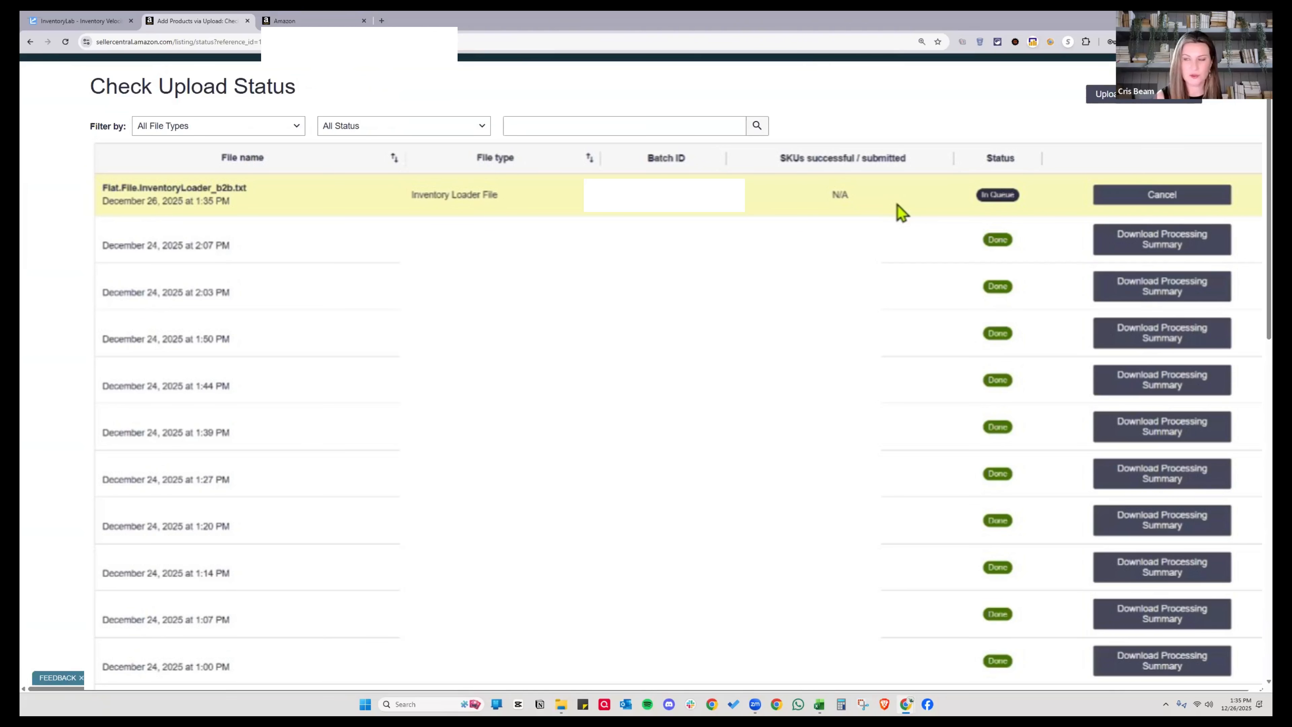
scroll(901, 213, "down", 1)
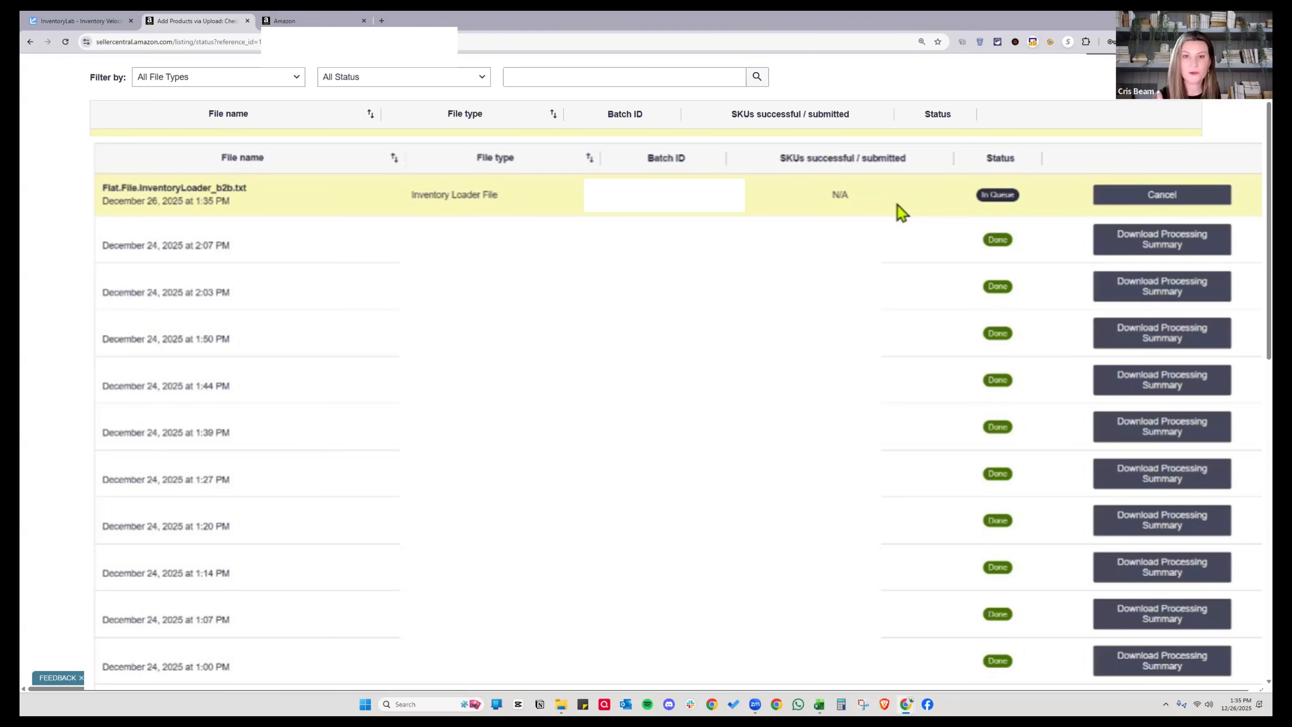